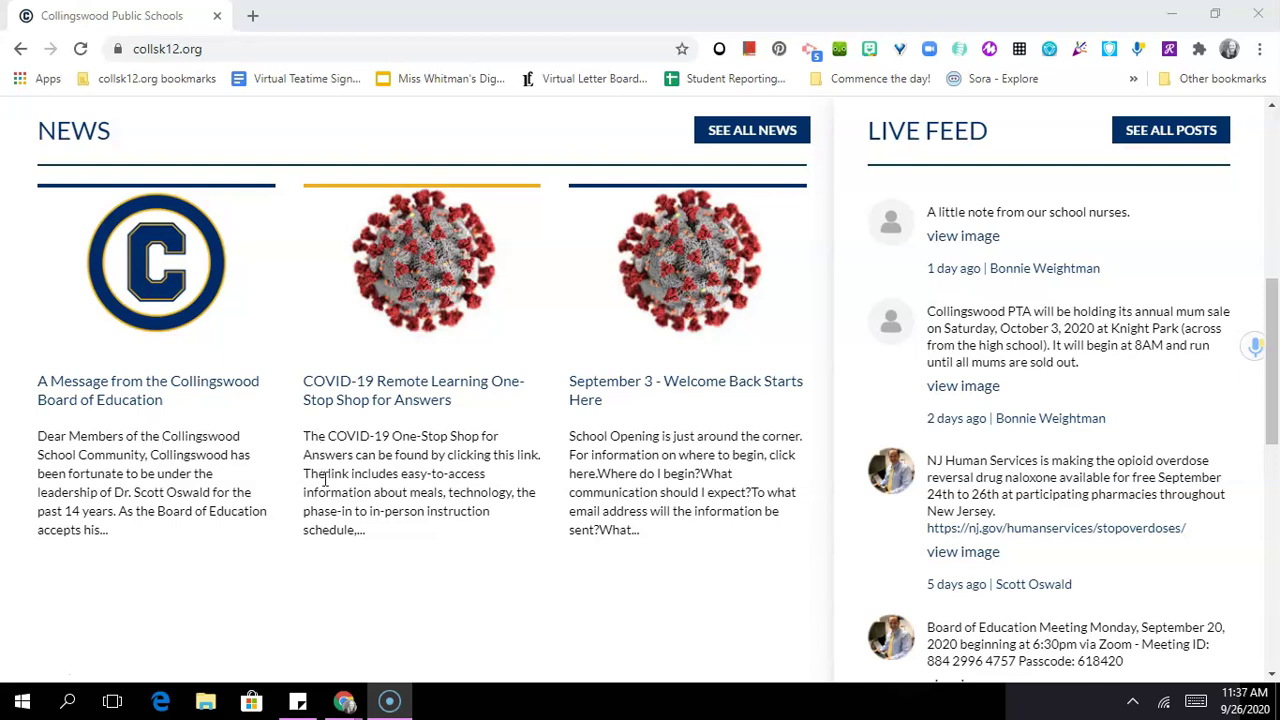
- Open the Collingswood Public Schools site menu and look over its district, student, parent and staff links
scroll(771, 402, "up", 6)
left_click(964, 158)
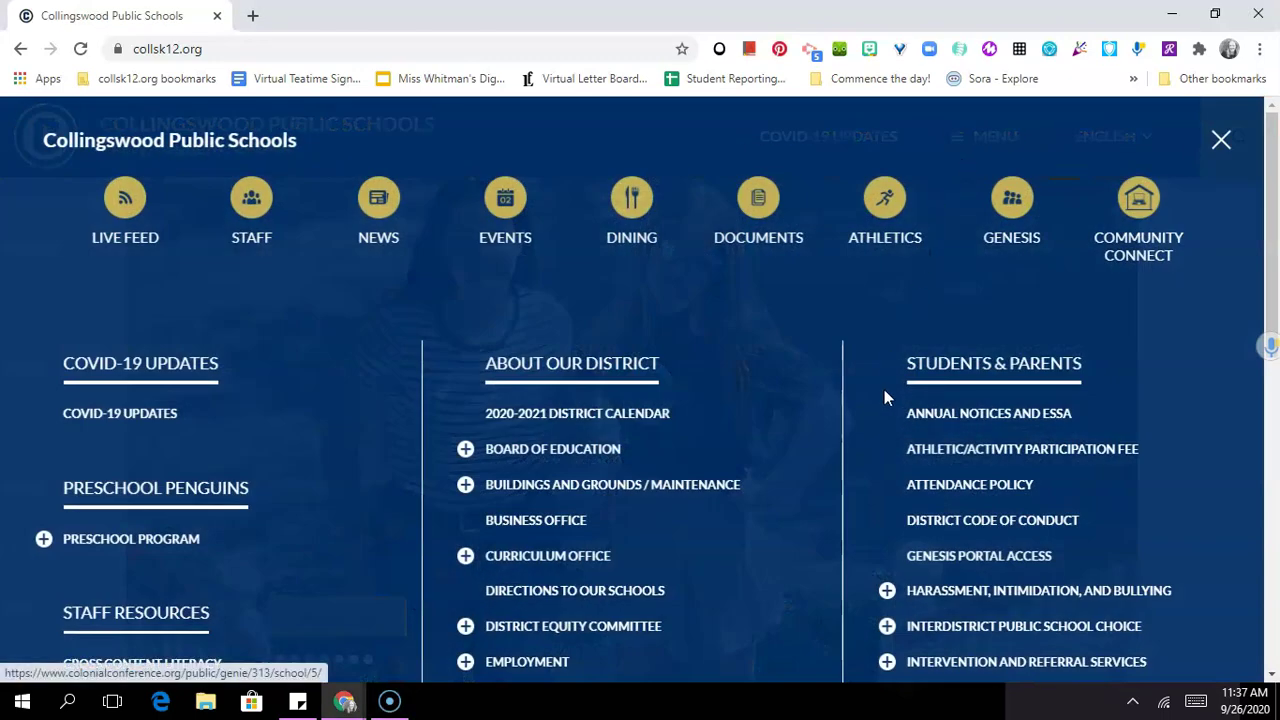
scroll(900, 475, "down", 1)
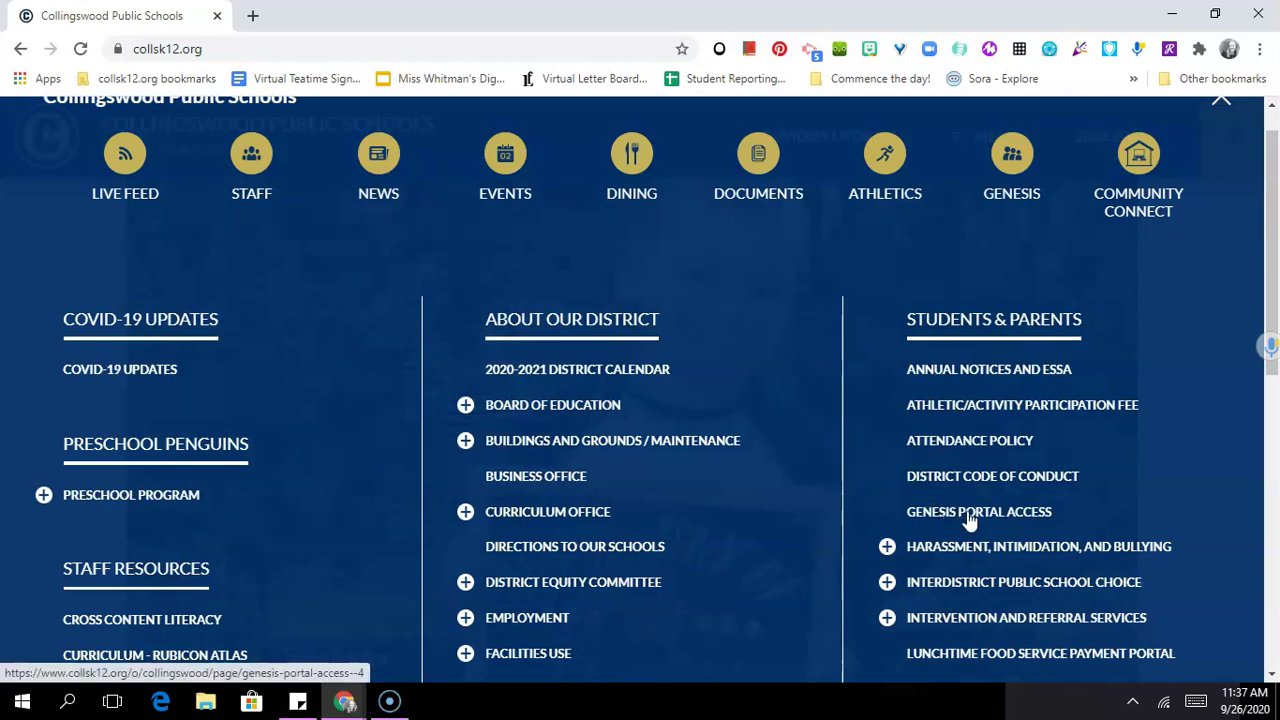
scroll(1006, 294, "up", 1)
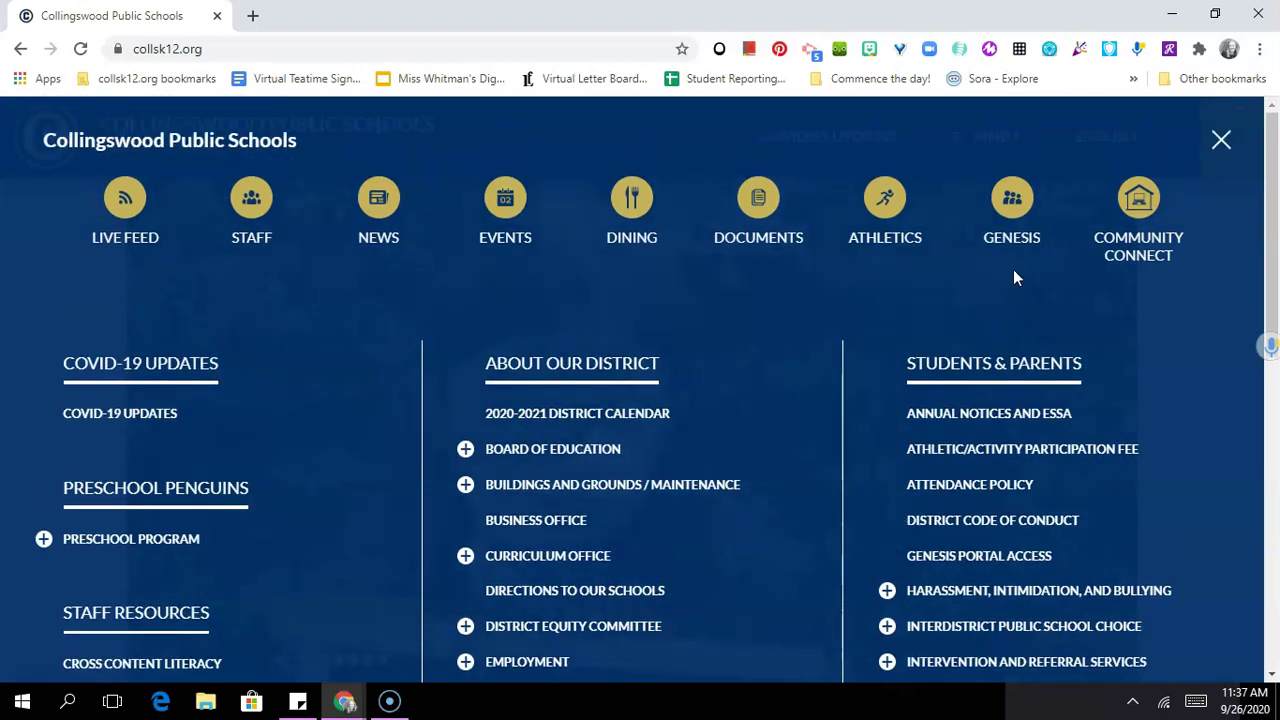
left_click(1006, 205)
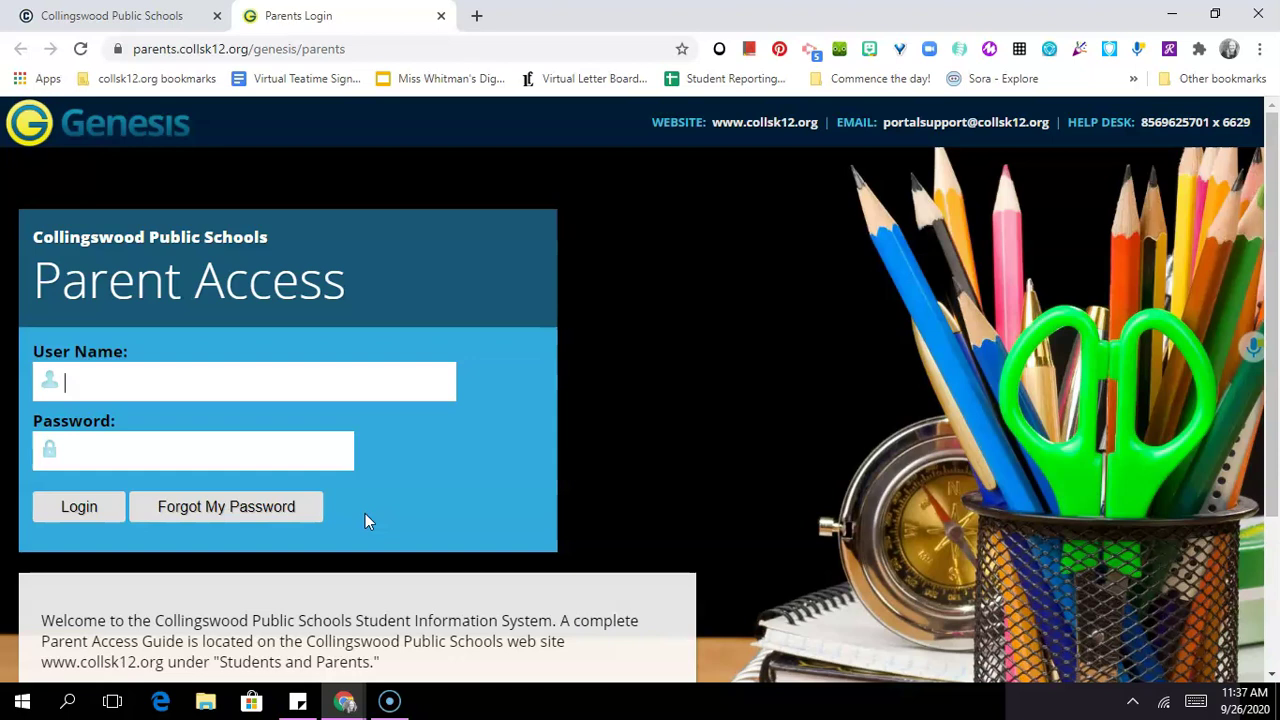
scroll(365, 513, "down", 2)
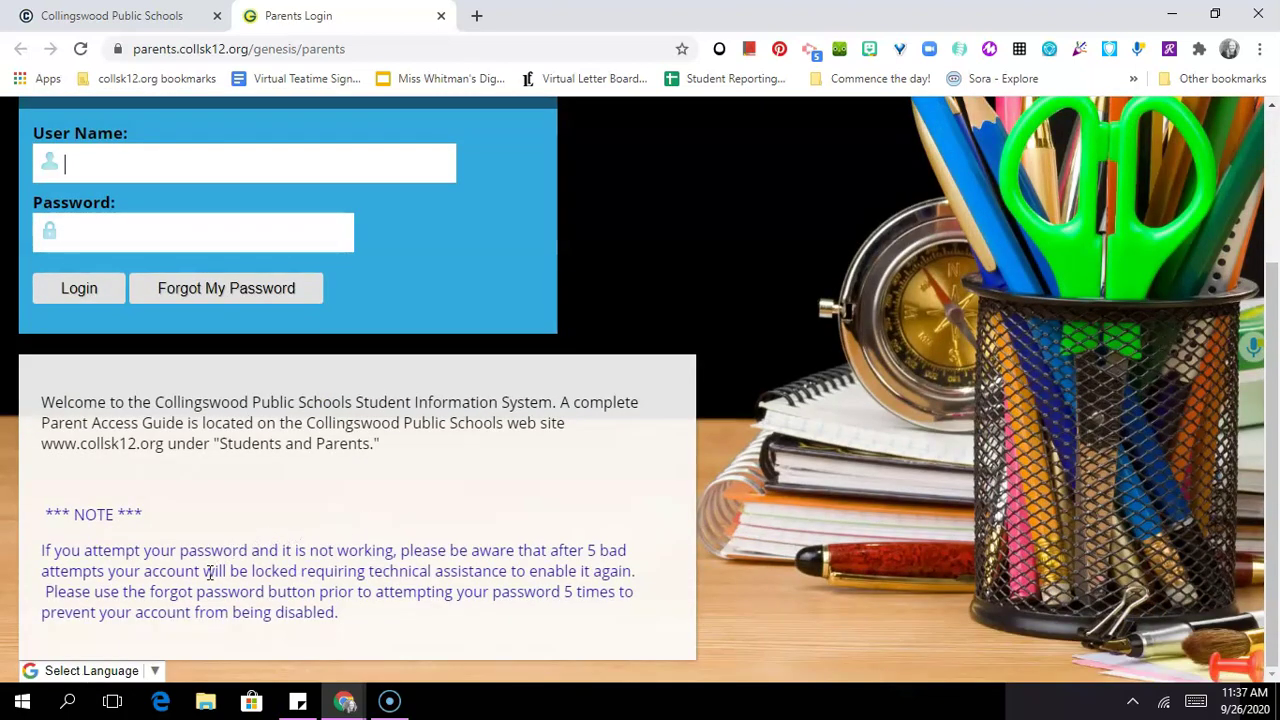
left_click(155, 672)
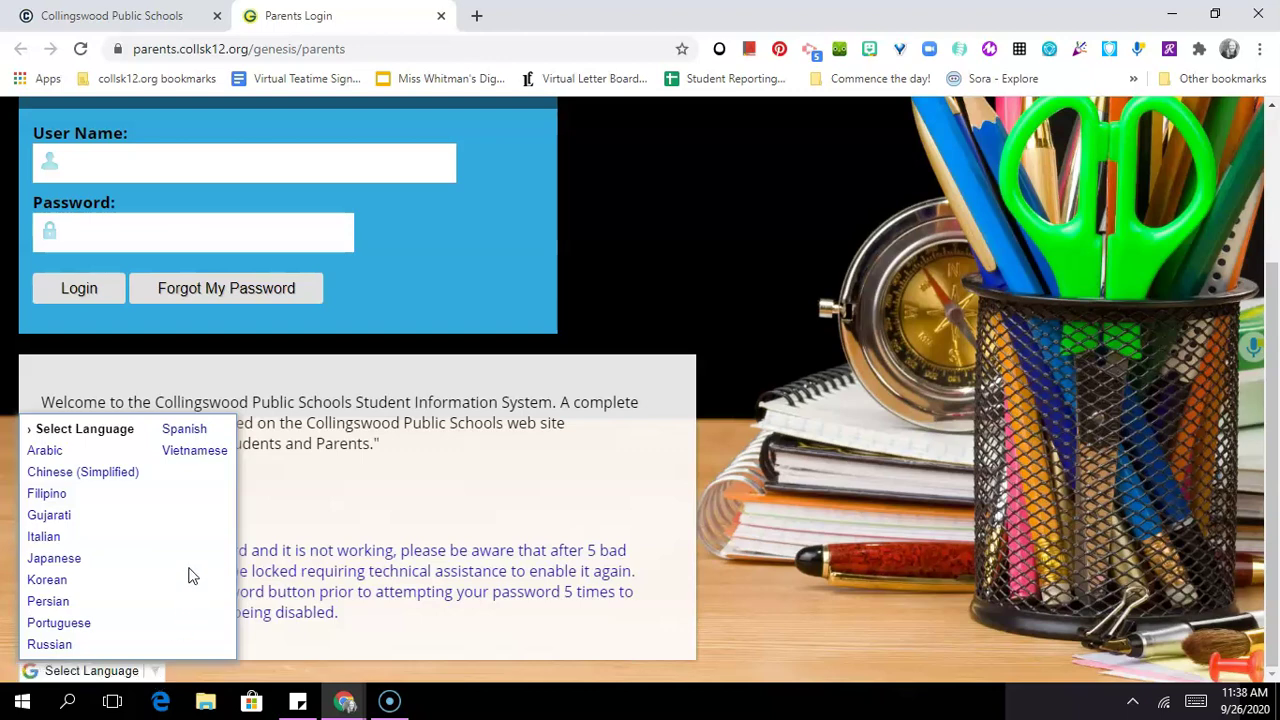
scroll(406, 515, "up", 2)
- Sign in to Genesis Parent Portal with the parent account's user name and password
left_click(258, 360)
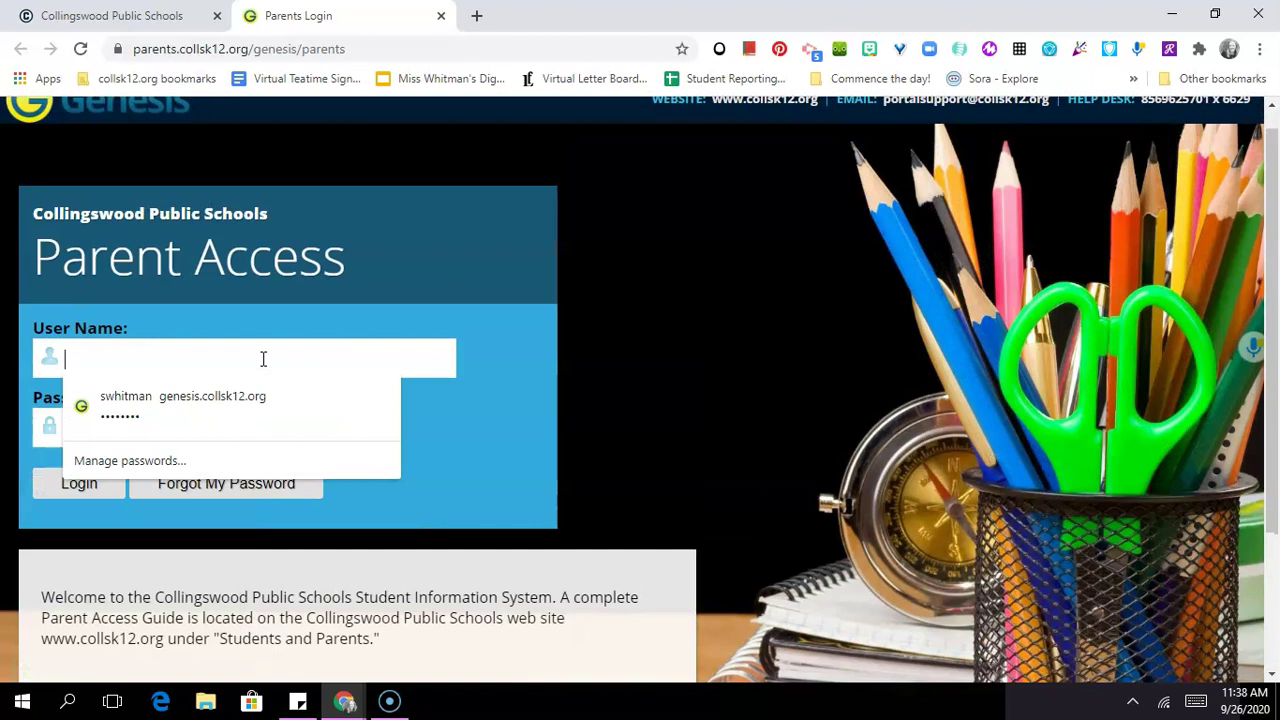
left_click(408, 362)
type("s")
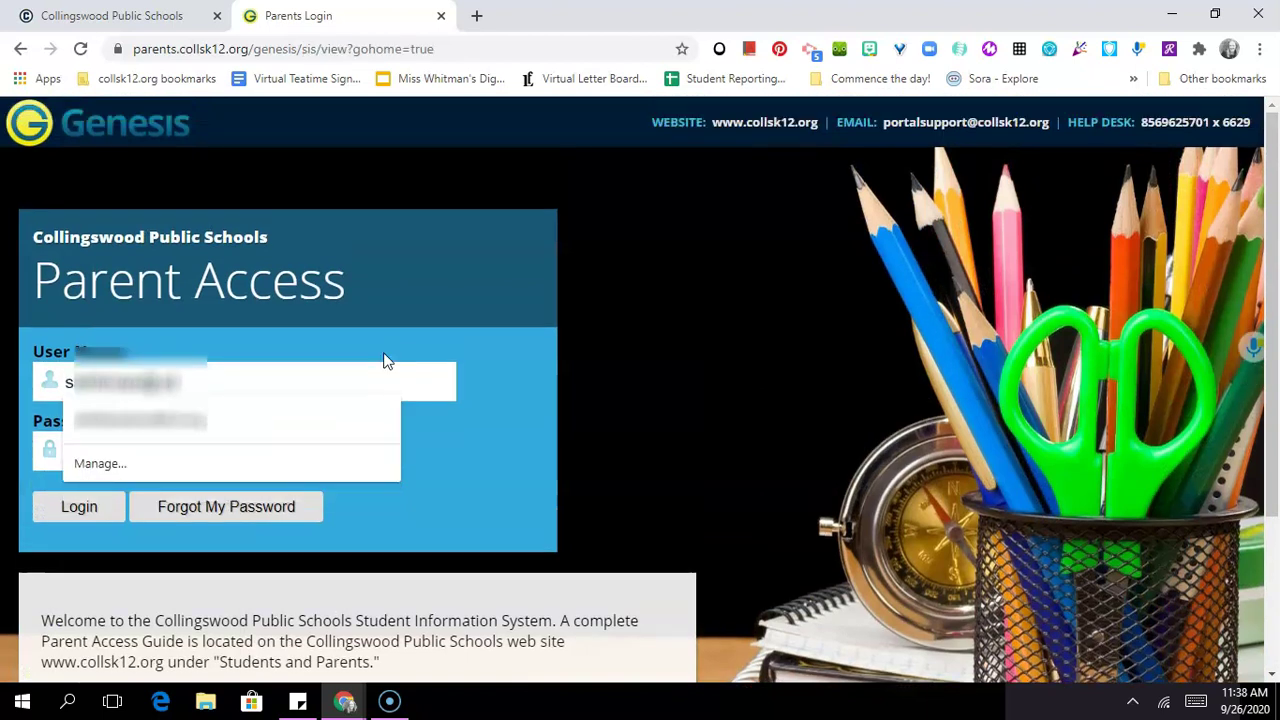
type("2.org")
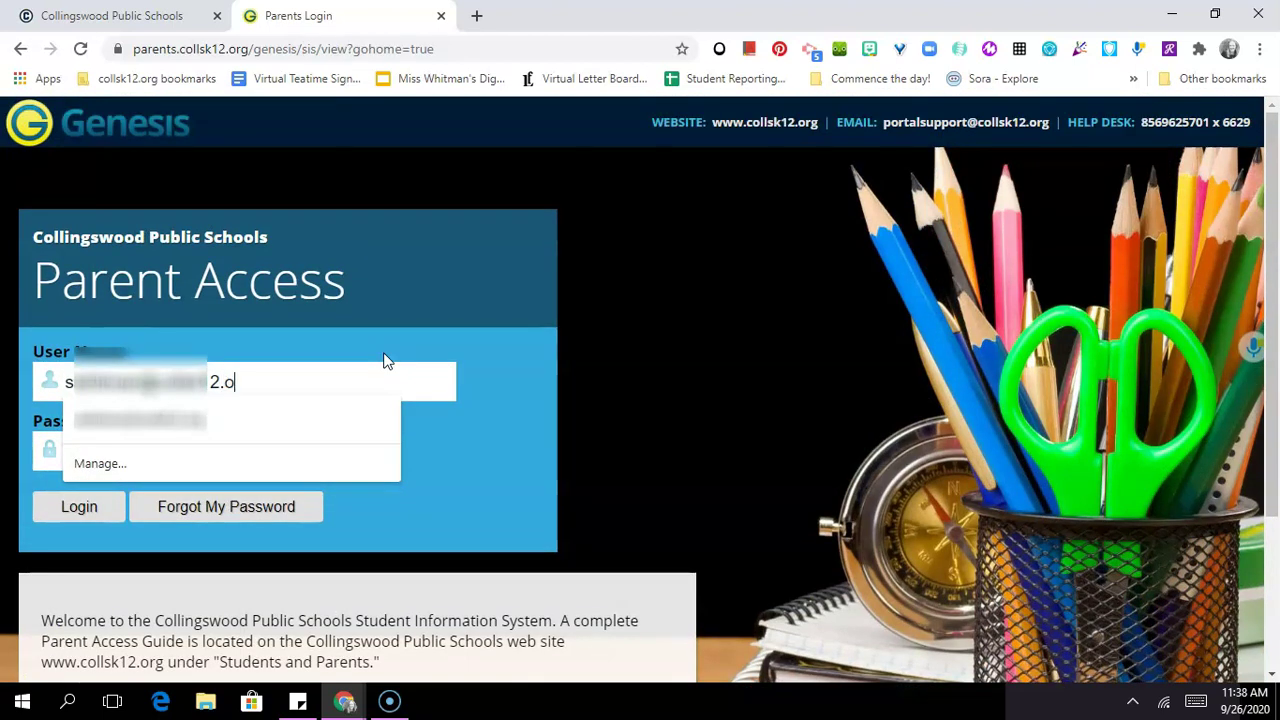
key("Tab")
type("********")
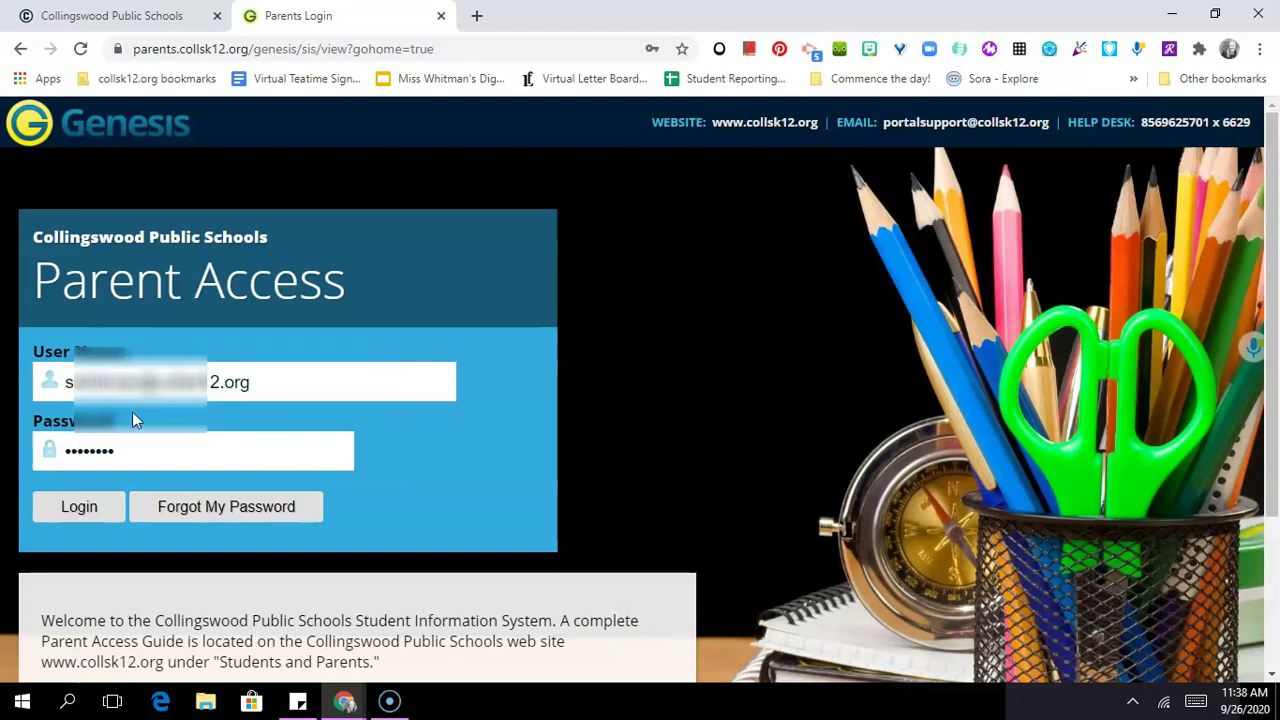
left_click(70, 514)
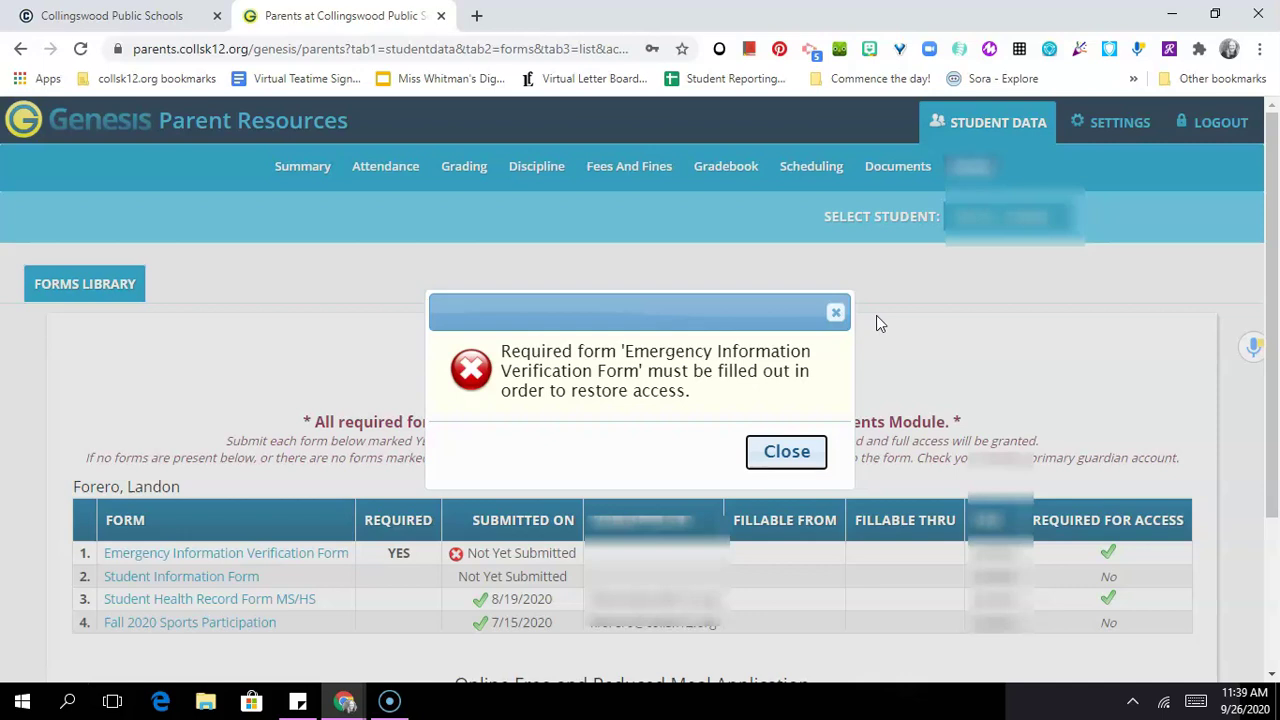
- Close the required-form warning and scroll down to the Forms Library table
scroll(640, 458, "down", 1)
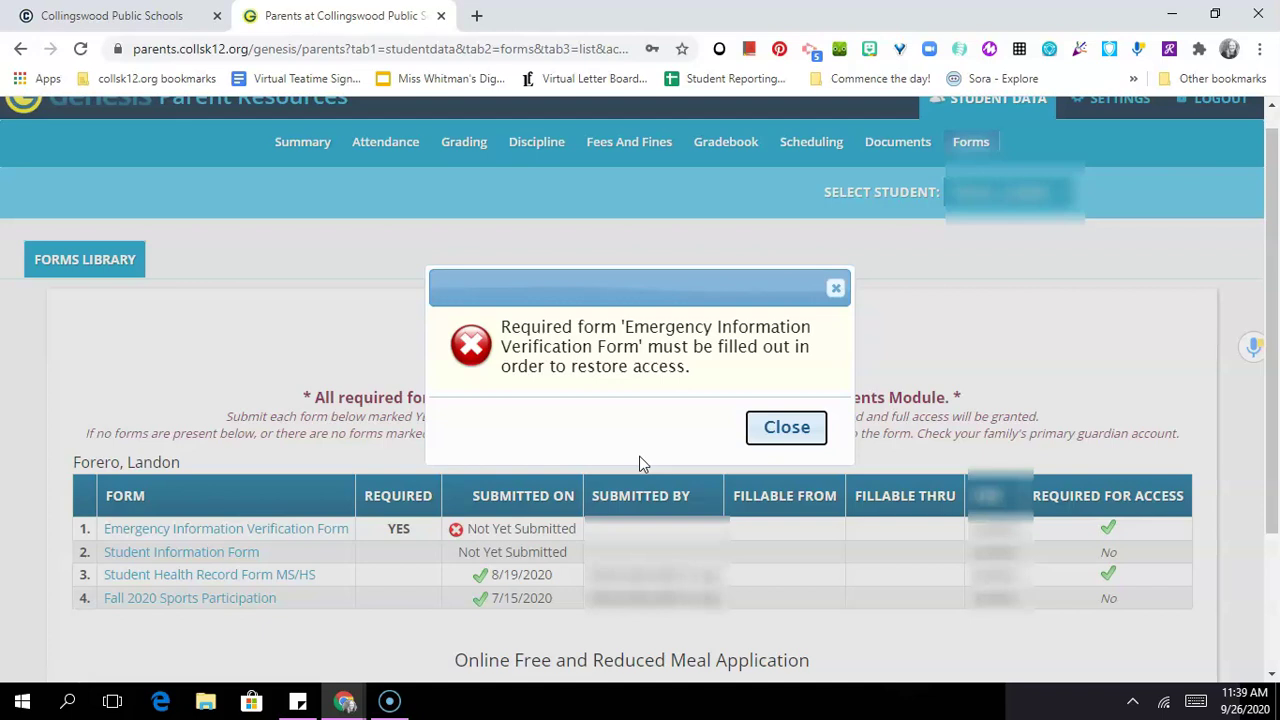
scroll(634, 380, "down", 1)
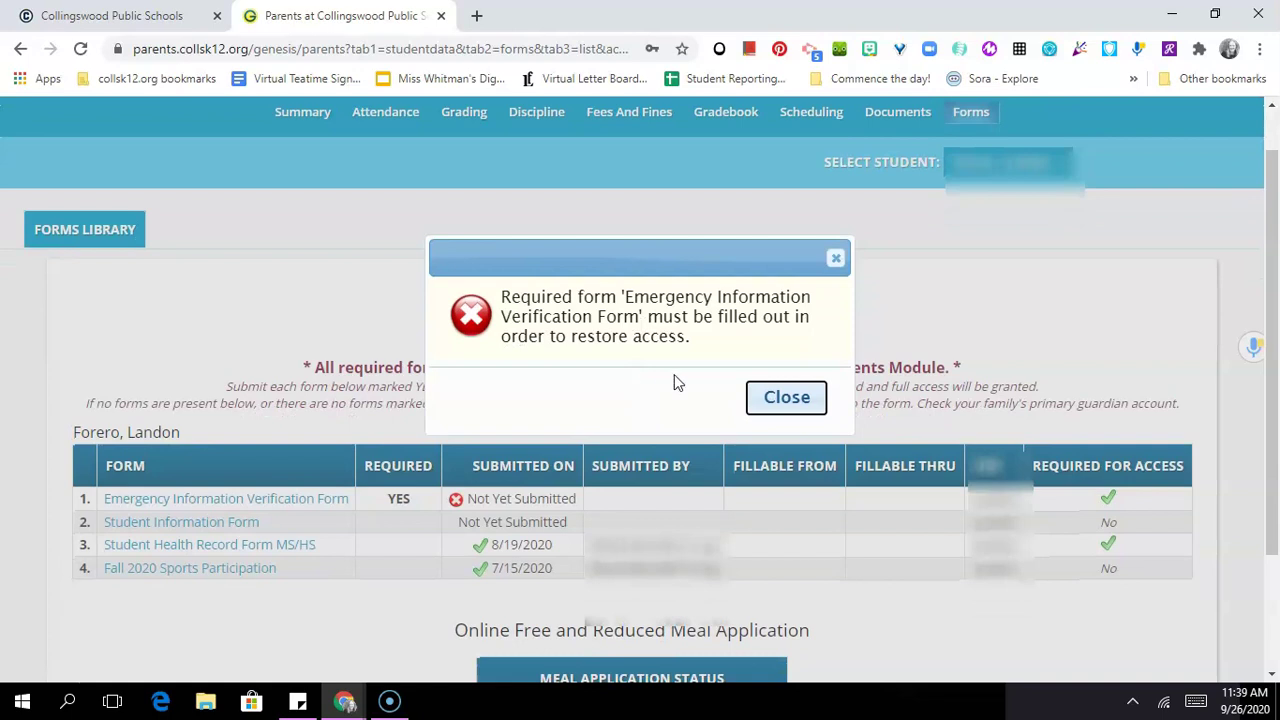
left_click(775, 399)
scroll(695, 450, "down", 1)
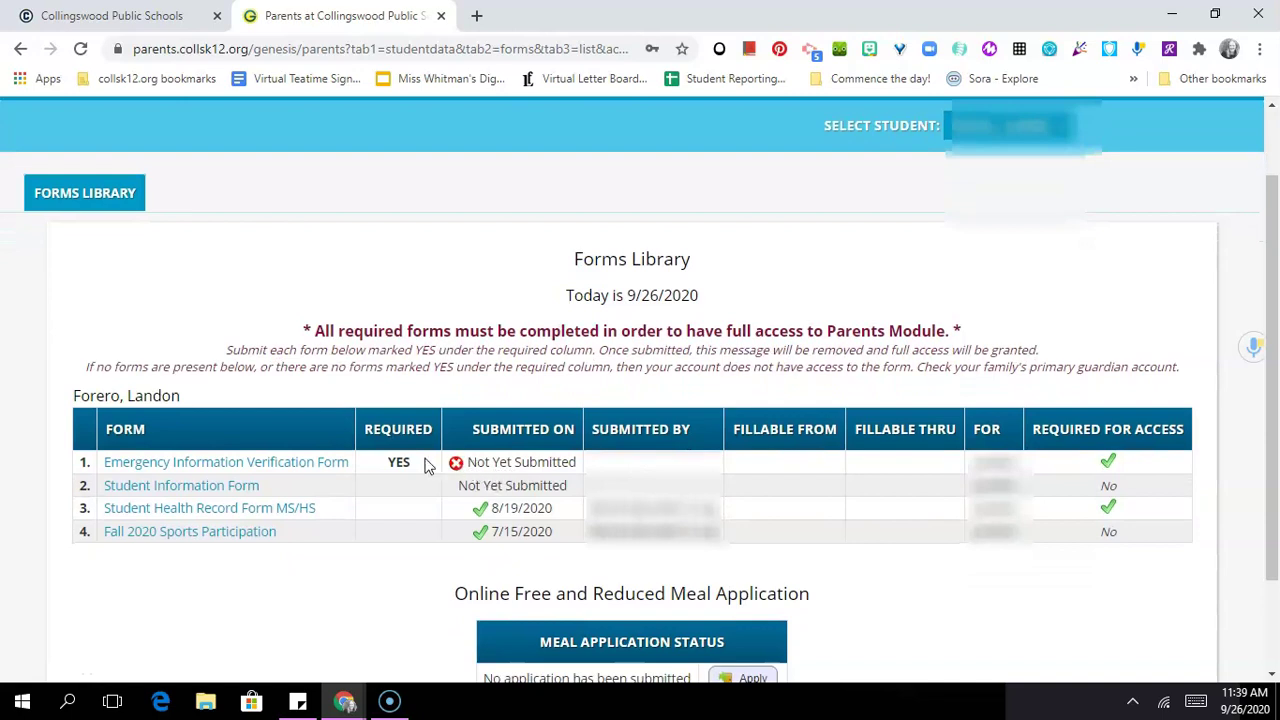
- Open the Emergency Information Verification Form and grant walking trips, media, counseling, internet, communication and PTA permissions
left_click(333, 470)
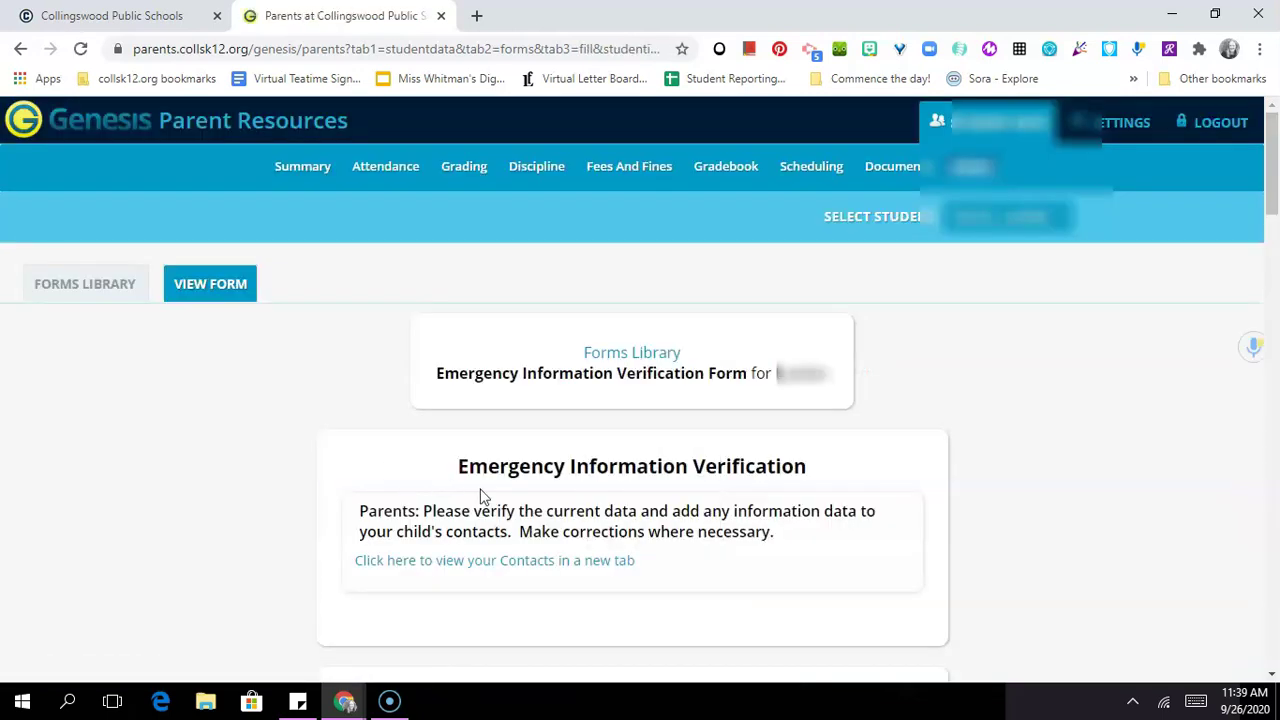
scroll(480, 497, "down", 2)
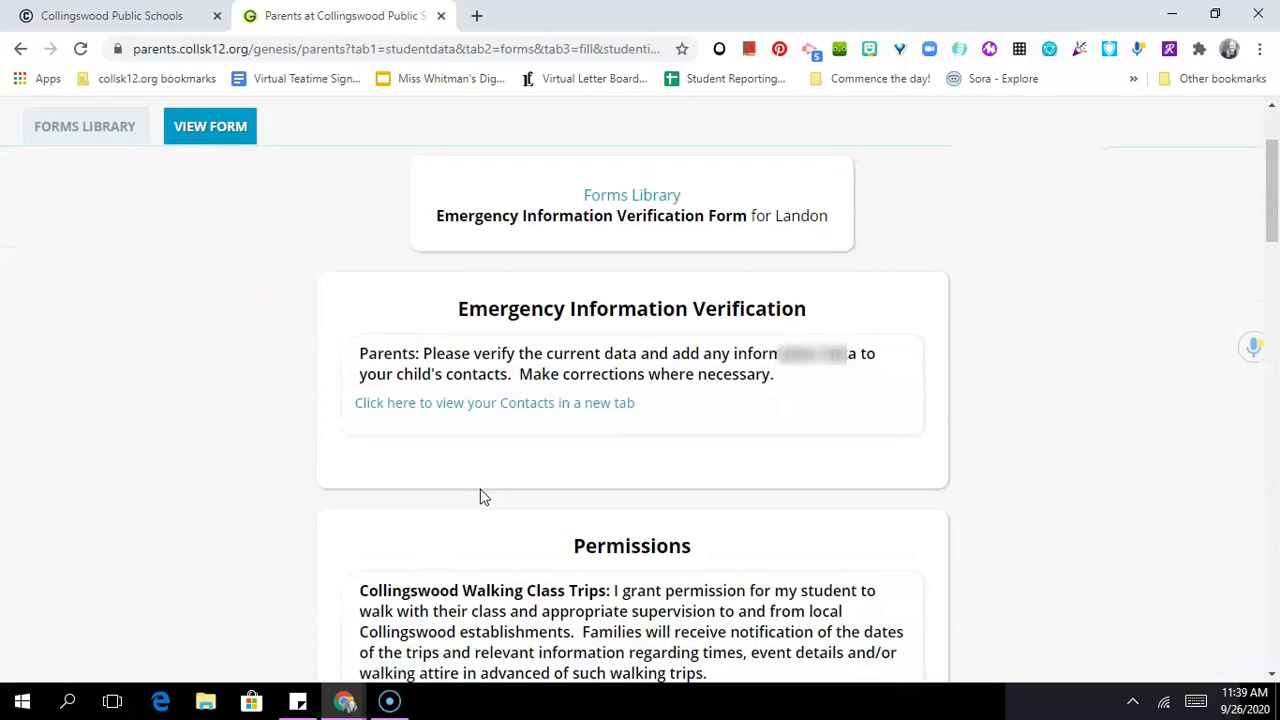
scroll(480, 497, "down", 4)
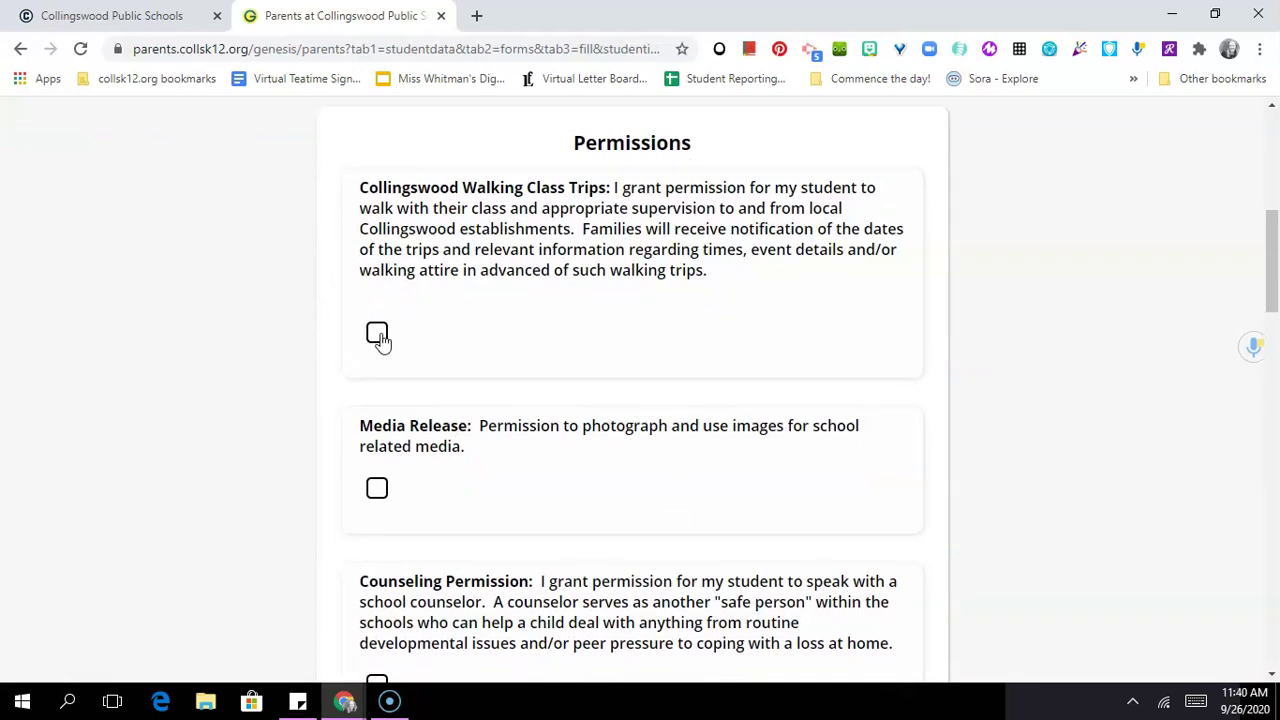
left_click(378, 335)
scroll(378, 337, "down", 1)
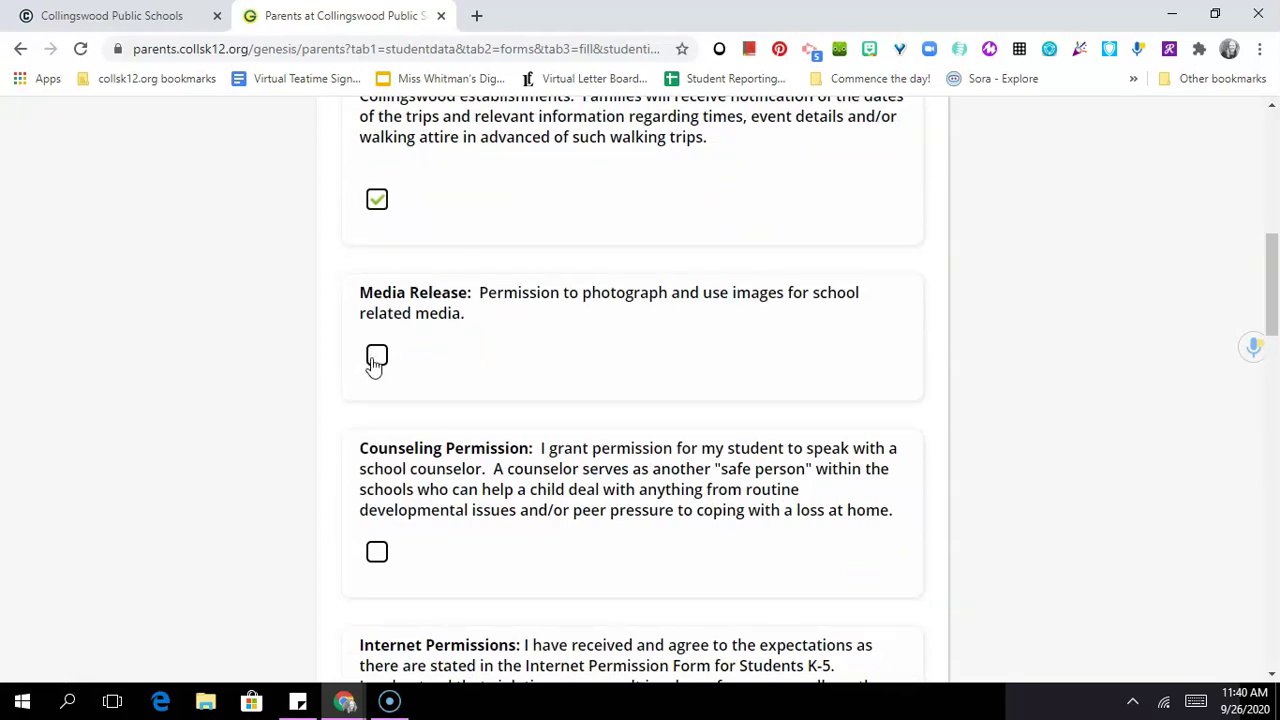
left_click(376, 360)
scroll(436, 447, "down", 1)
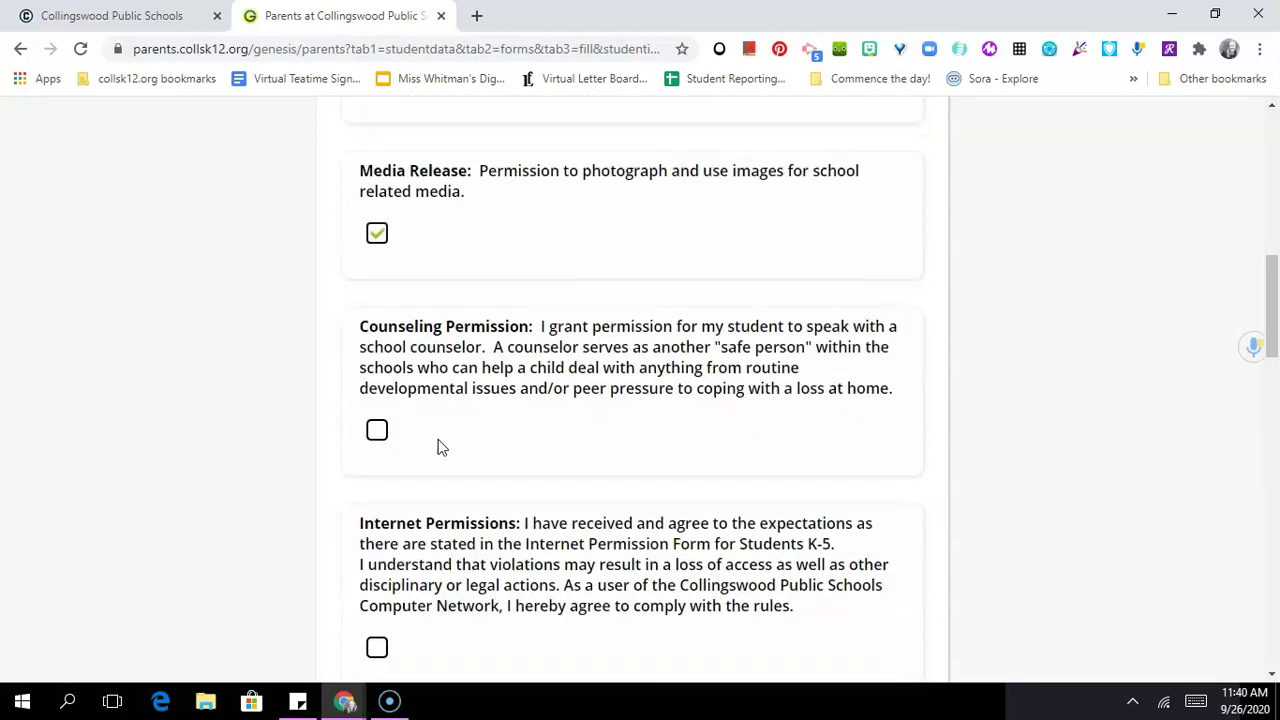
left_click(377, 430)
scroll(448, 497, "down", 1)
left_click(377, 515)
scroll(377, 515, "down", 1)
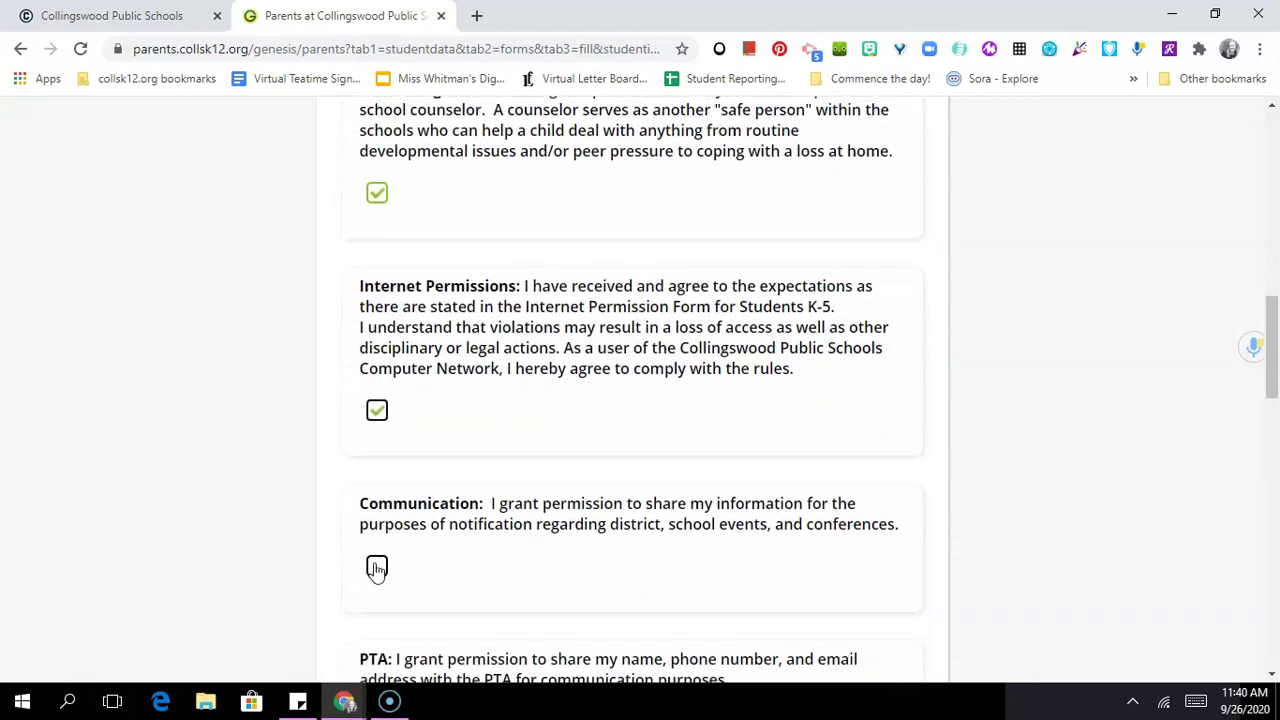
left_click(376, 568)
scroll(373, 560, "down", 2)
left_click(377, 520)
- Enter Dr. Jones as primary physician and Cooper Hospital as preferred hospital
scroll(375, 525, "down", 2)
scroll(371, 529, "down", 1)
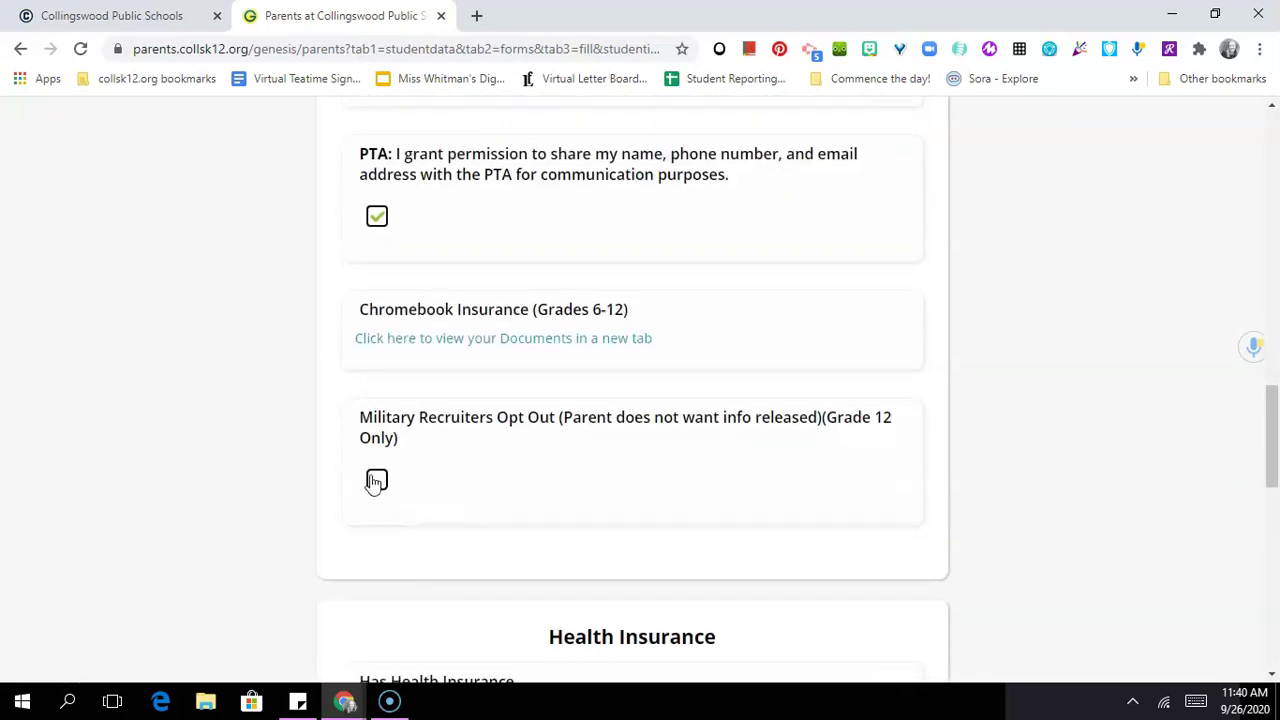
scroll(491, 514, "down", 1)
scroll(489, 514, "down", 3)
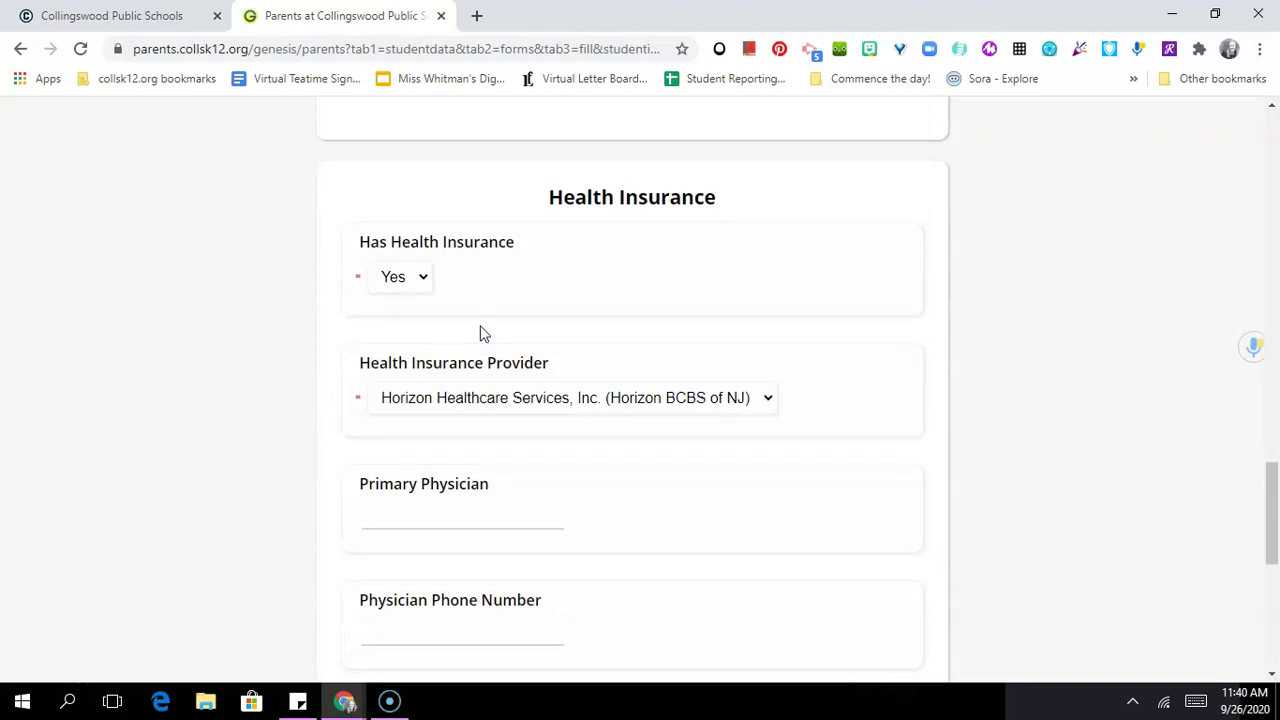
scroll(481, 333, "down", 1)
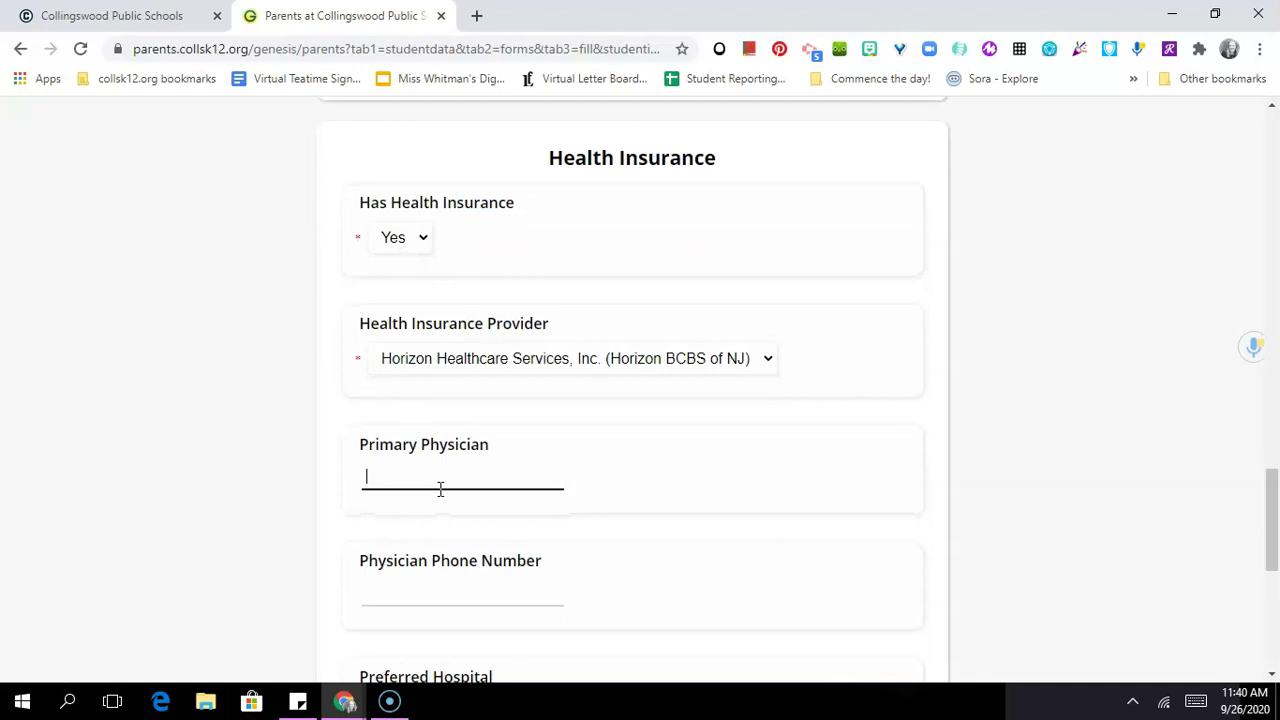
type("Dr. Jones")
scroll(440, 490, "down", 3)
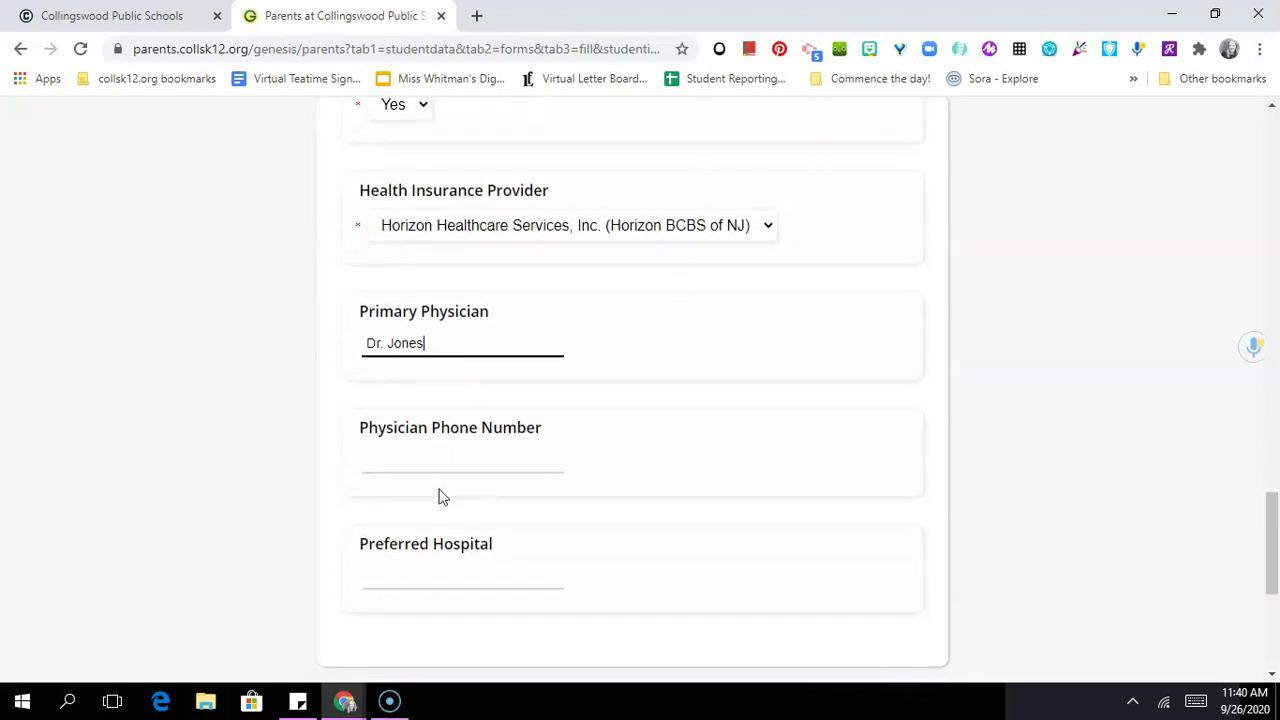
left_click(428, 477)
type("Coo")
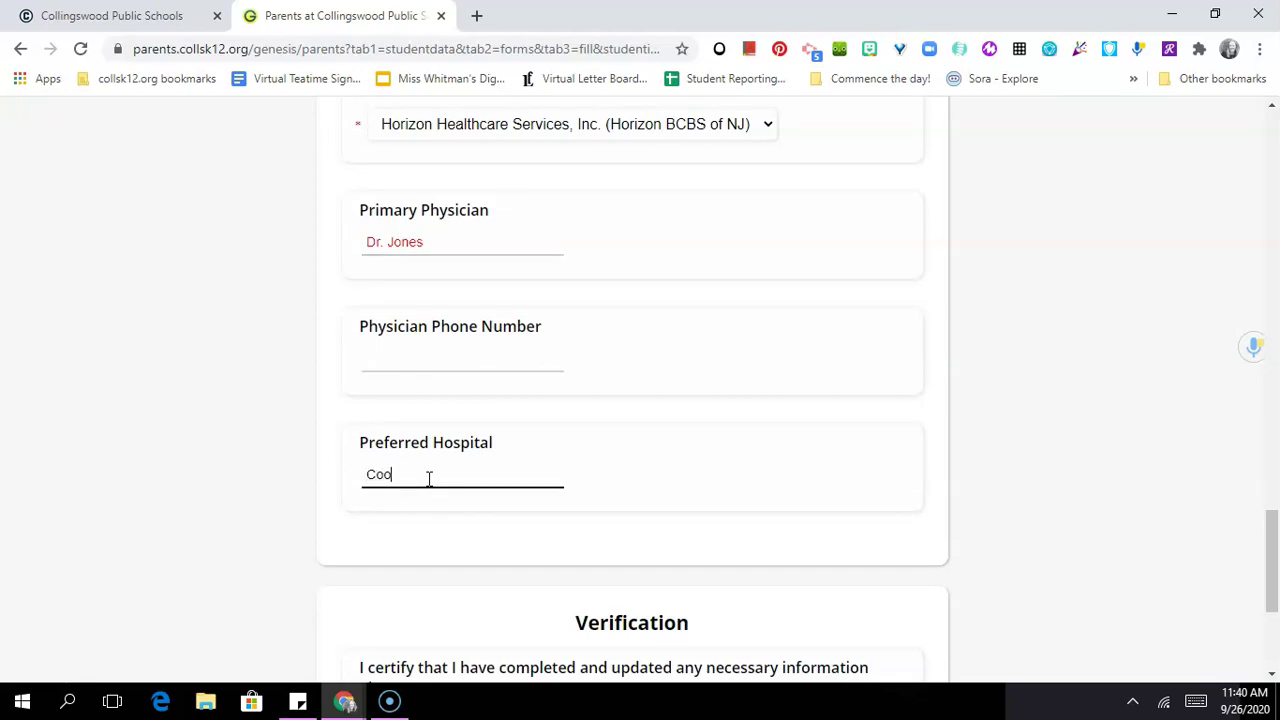
type("per Hospital")
- Set the Verification certification answer to Yes
scroll(428, 480, "down", 2)
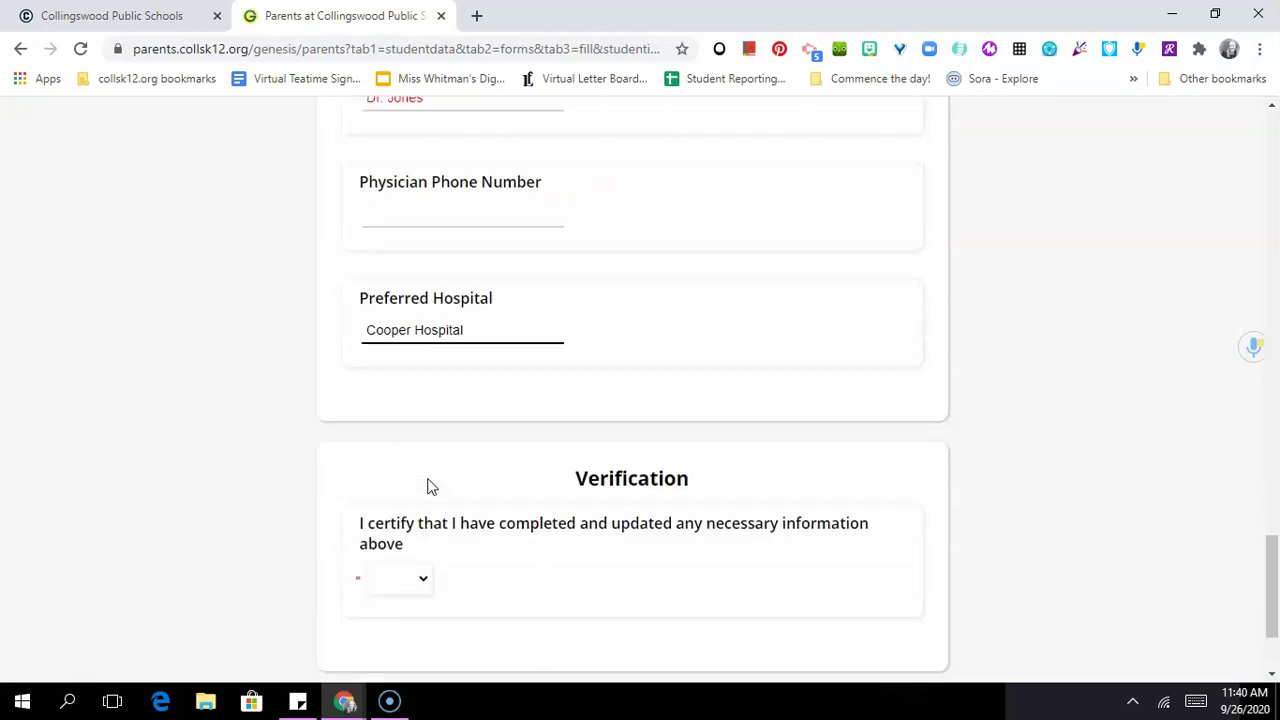
scroll(428, 484, "down", 1)
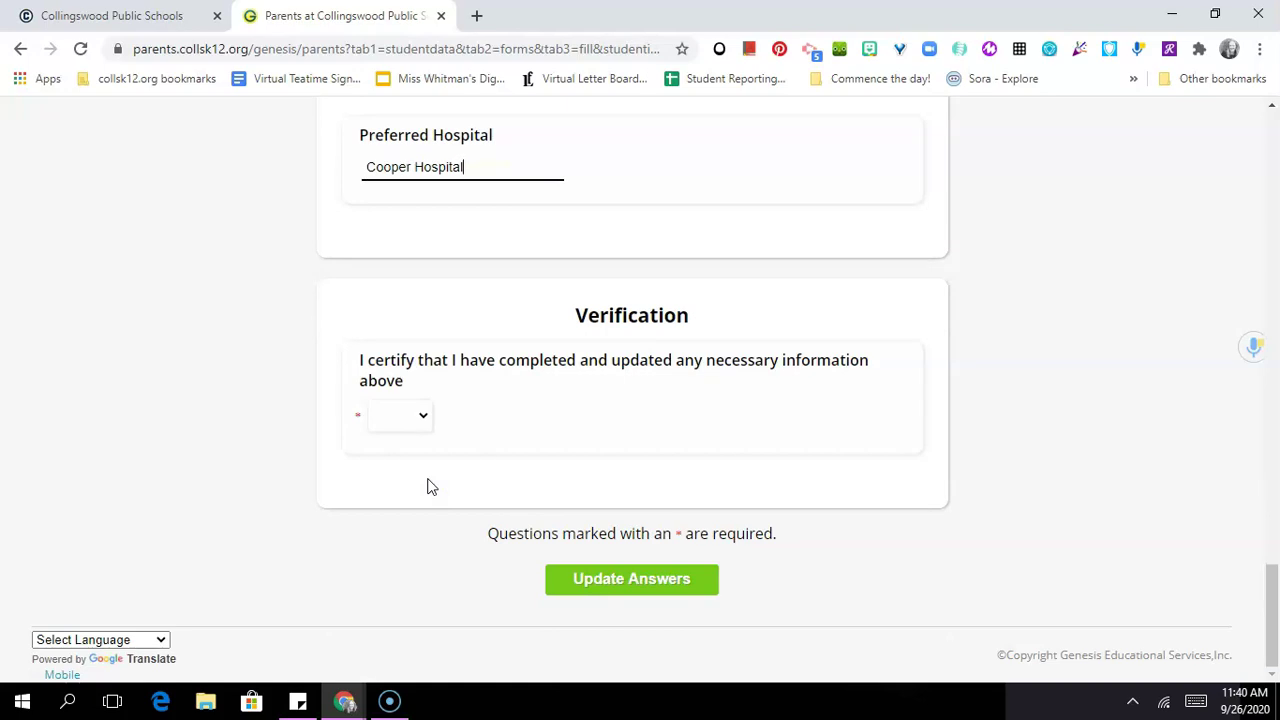
left_click(422, 418)
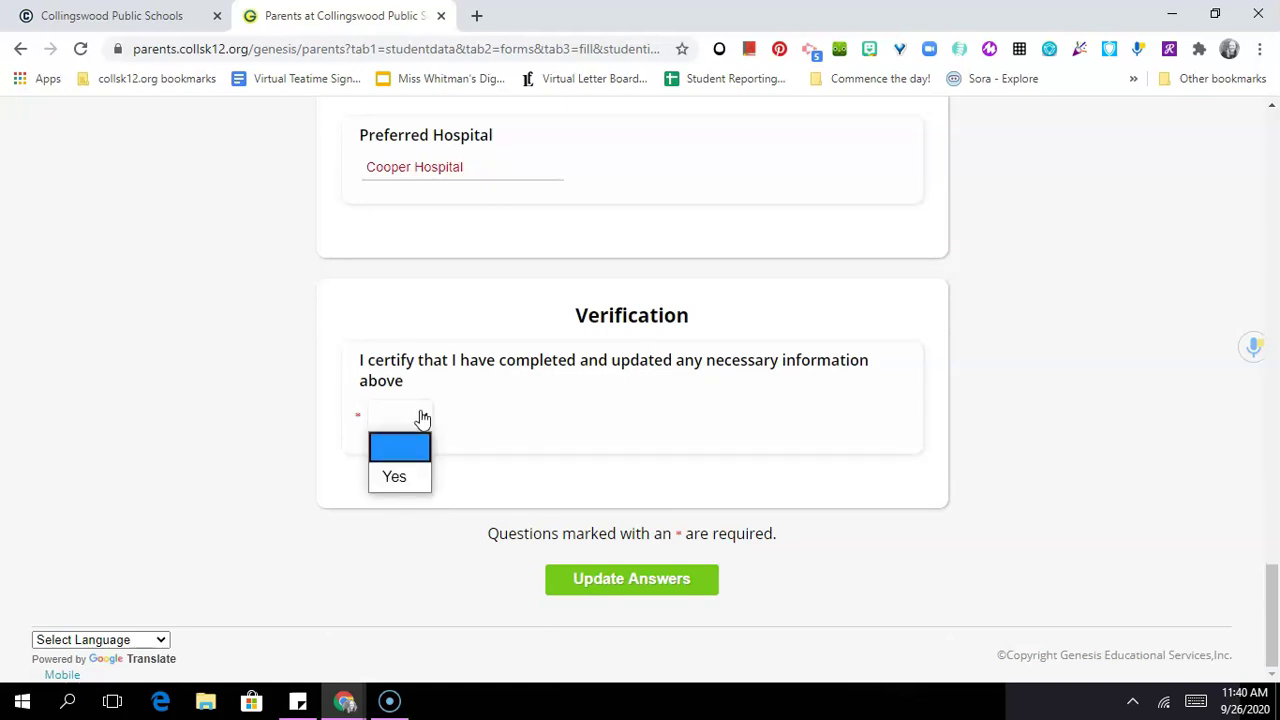
left_click(393, 479)
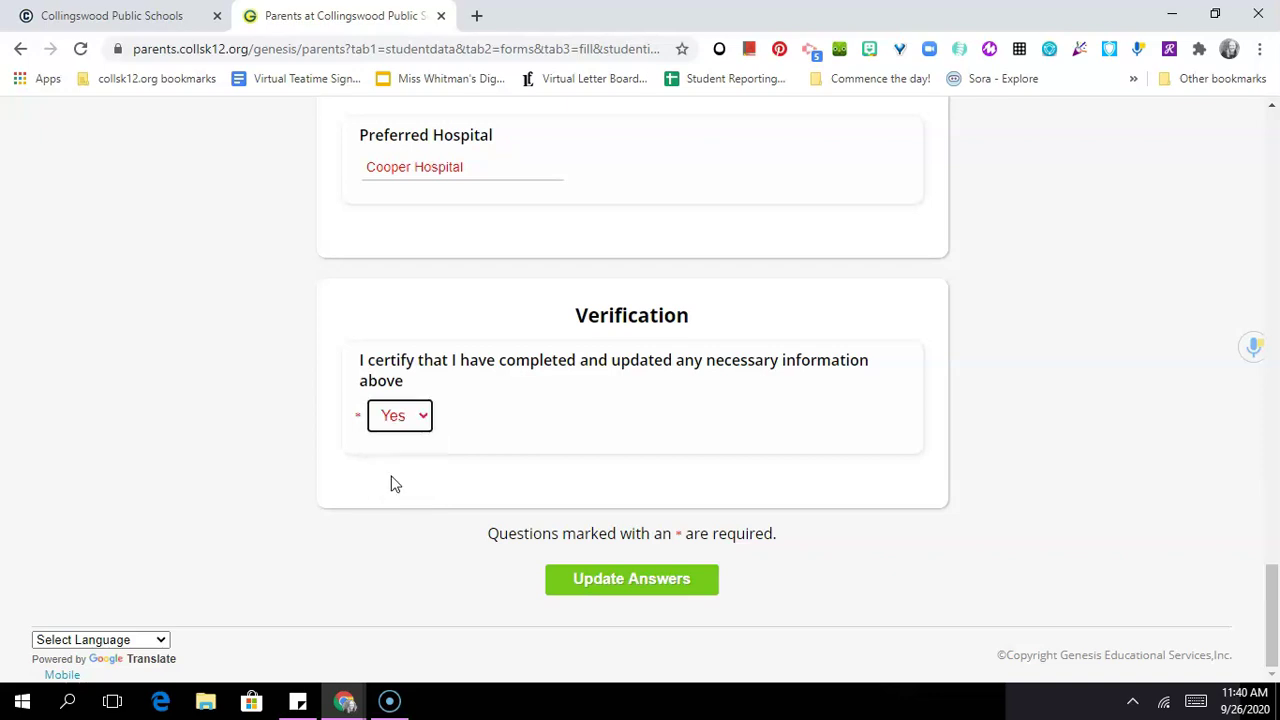
- Submit the form answers with Finalize checked
left_click(612, 588)
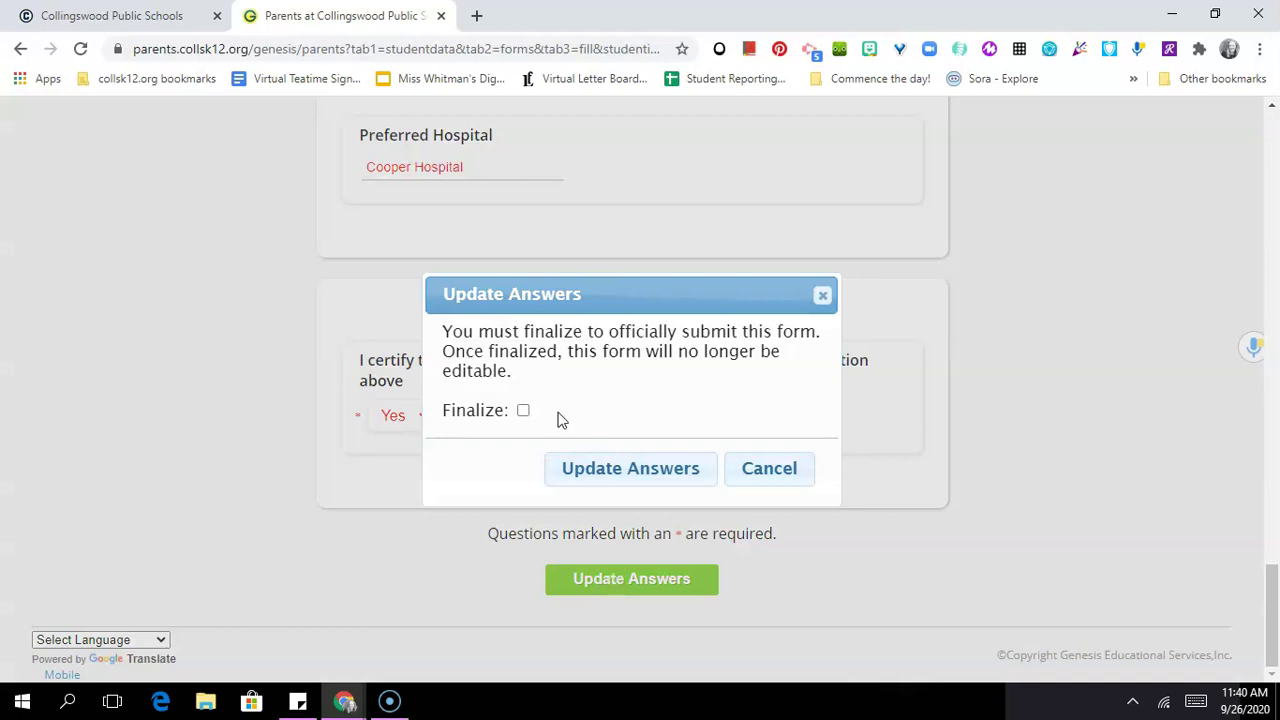
left_click(523, 412)
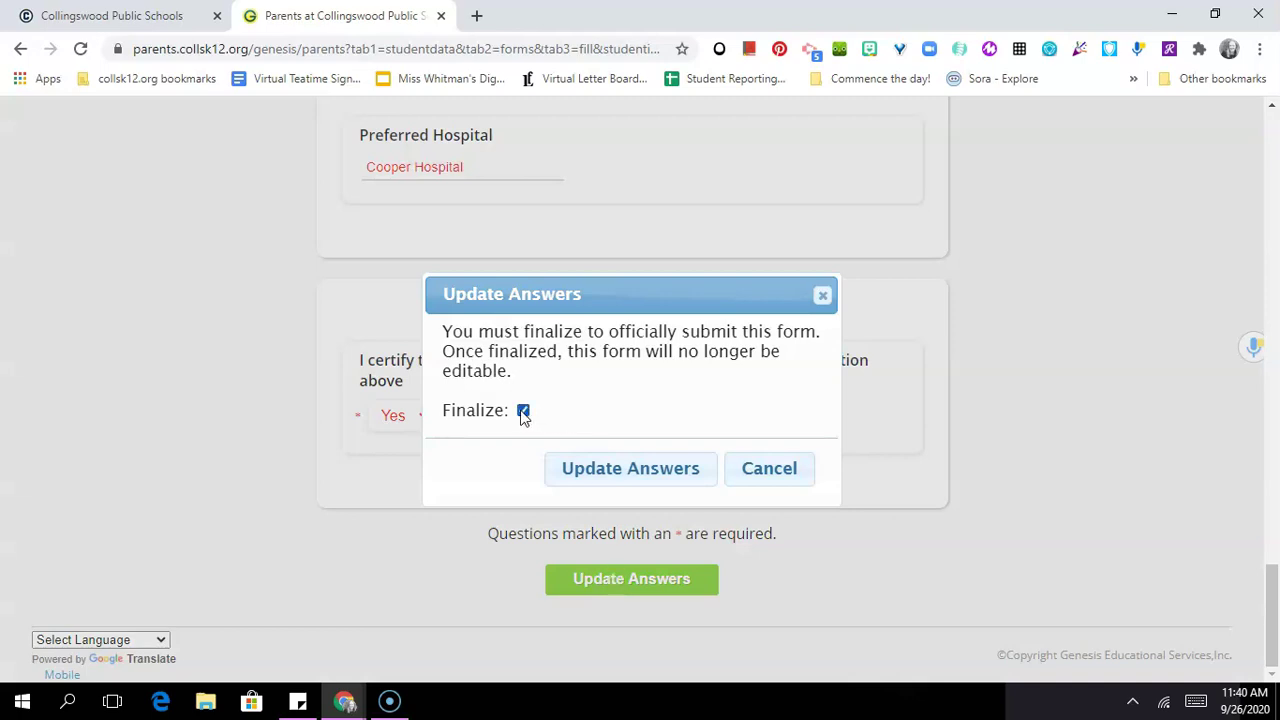
left_click(612, 470)
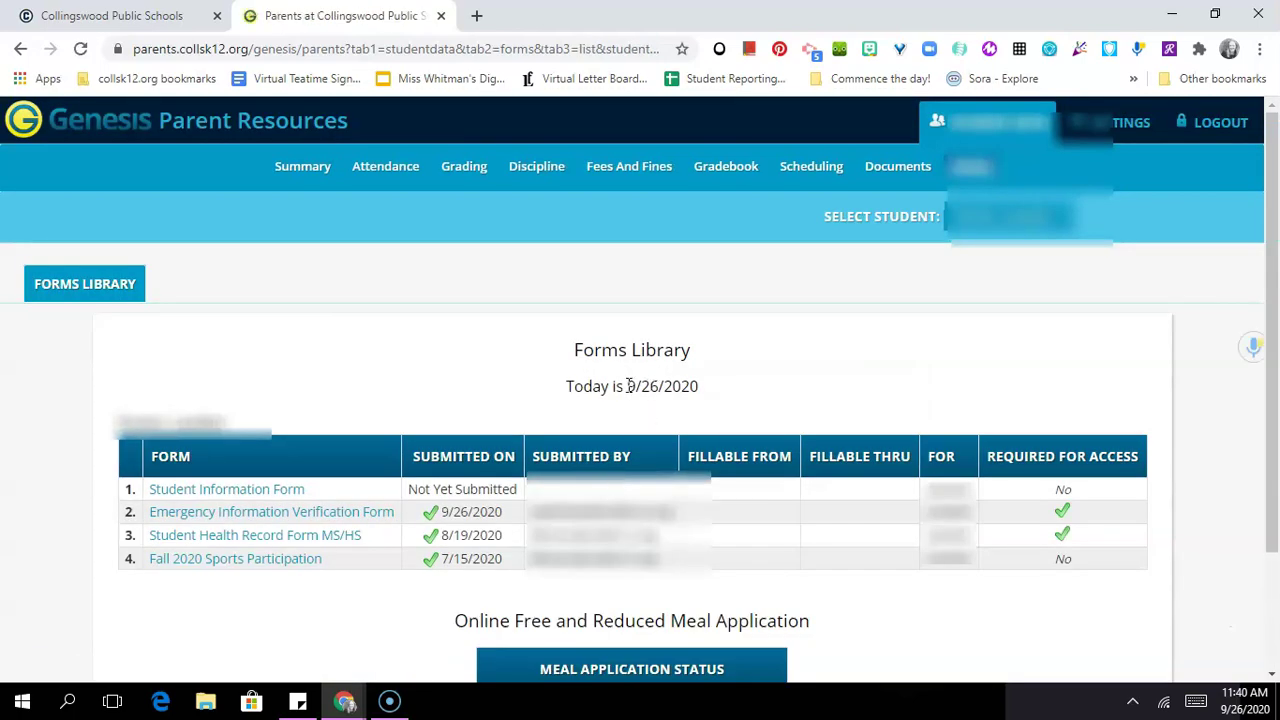
scroll(274, 426, "down", 1)
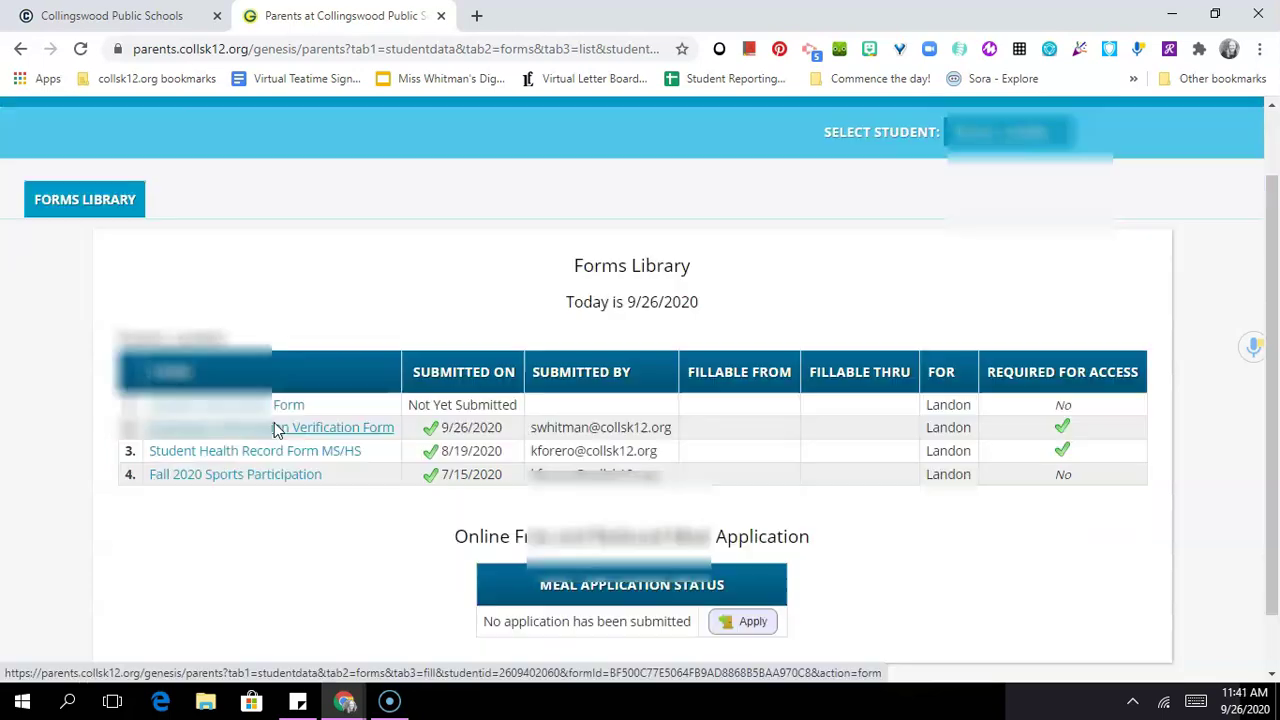
scroll(274, 422, "up", 1)
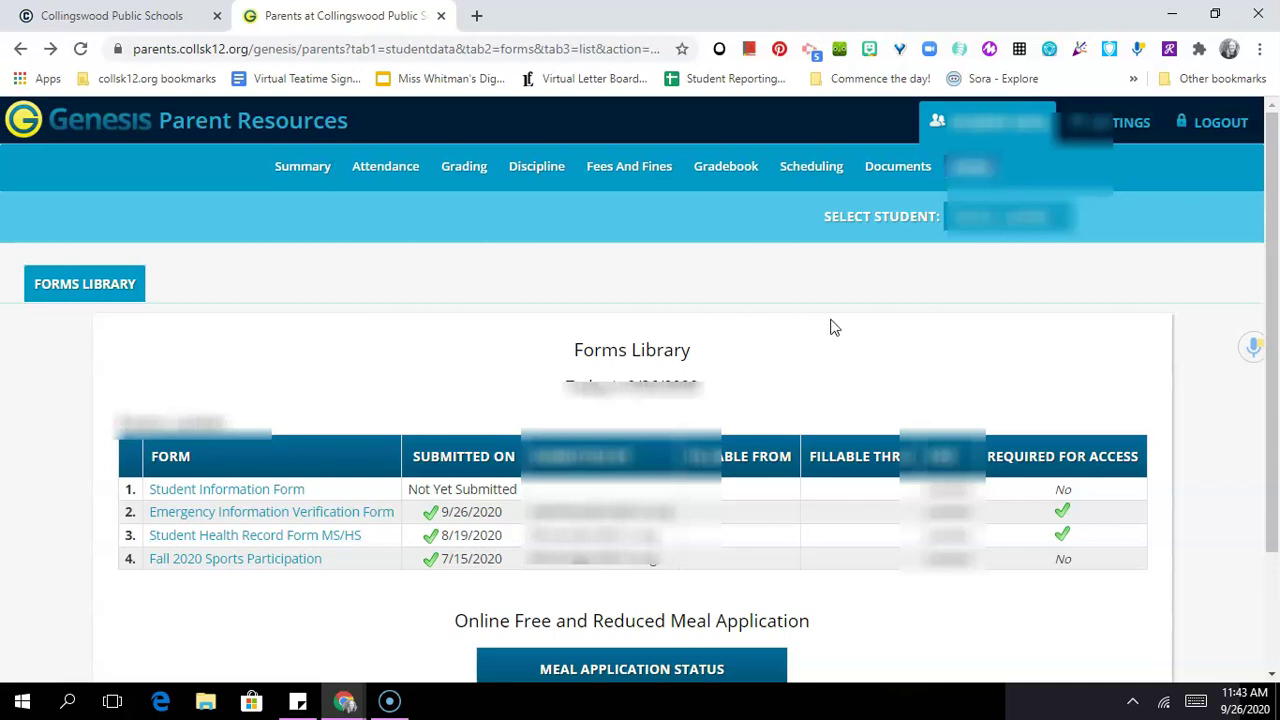
- Go to the student's Documents and find the Chromebook Agreement and Insurance document
left_click(907, 168)
scroll(528, 430, "down", 1)
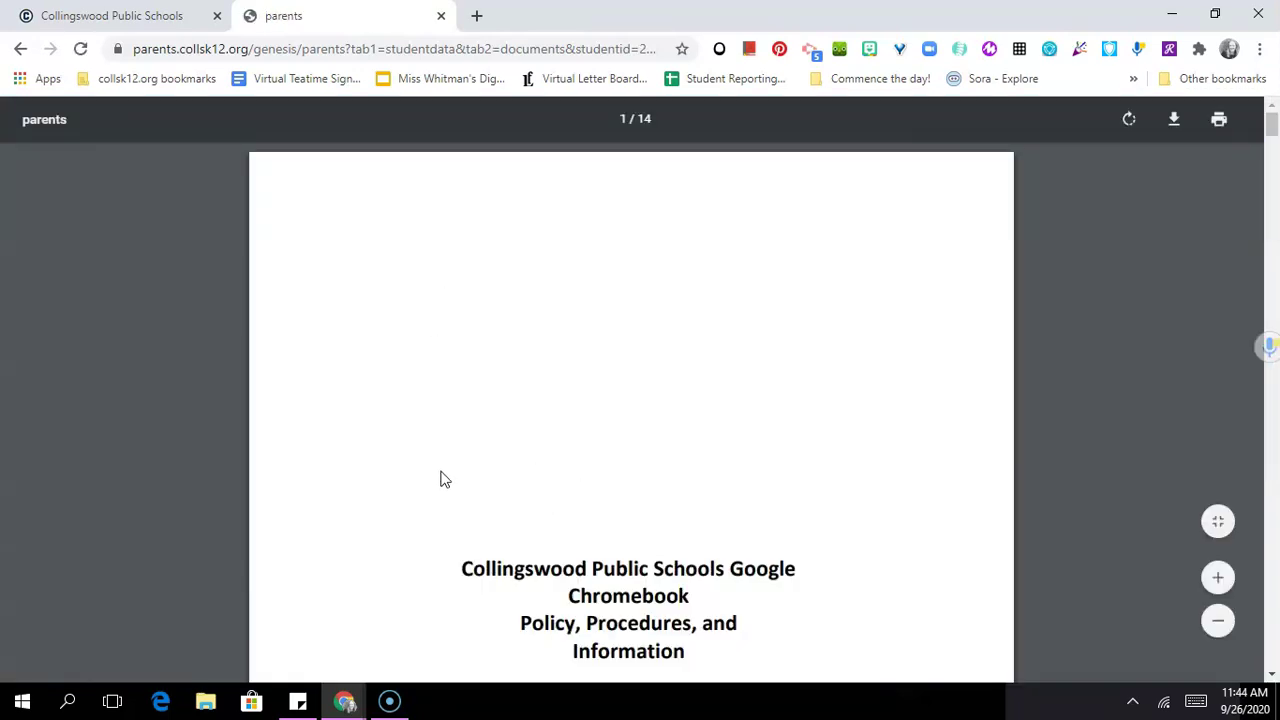
- Read through the Chromebook policy PDF, then go back to the Genesis Document Library
scroll(441, 477, "down", 4)
scroll(445, 480, "down", 5)
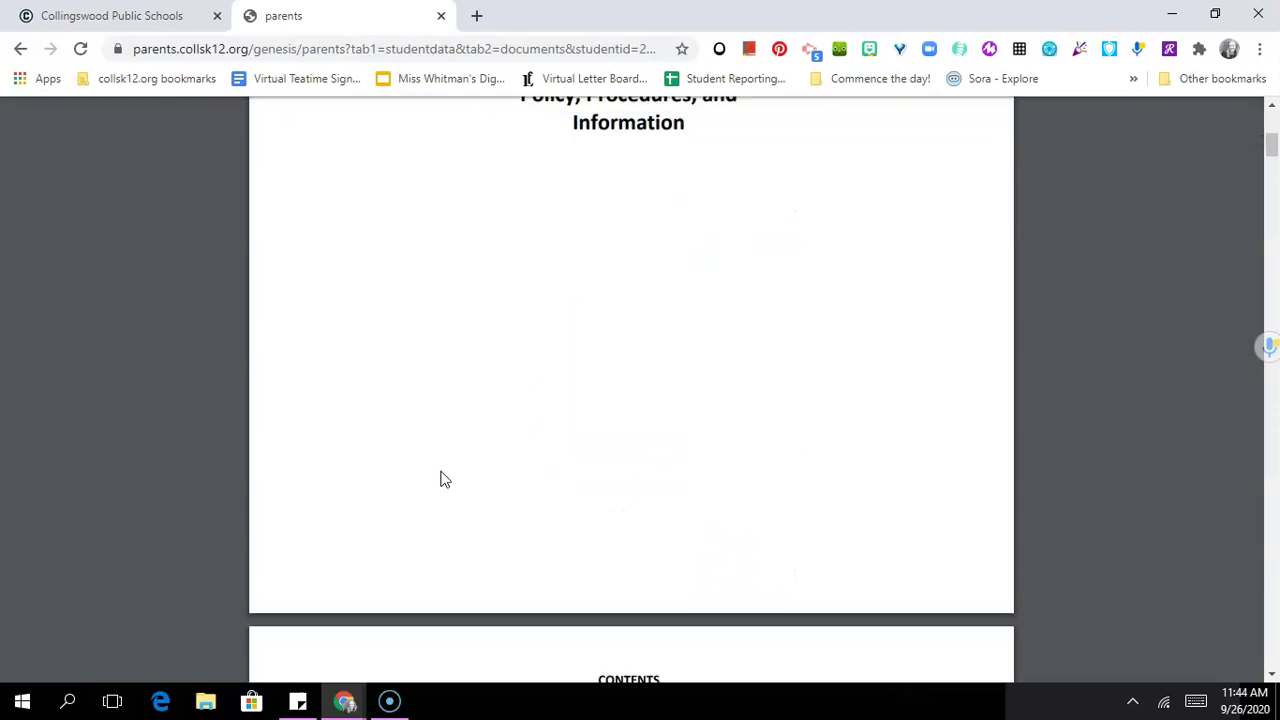
scroll(445, 480, "up", 8)
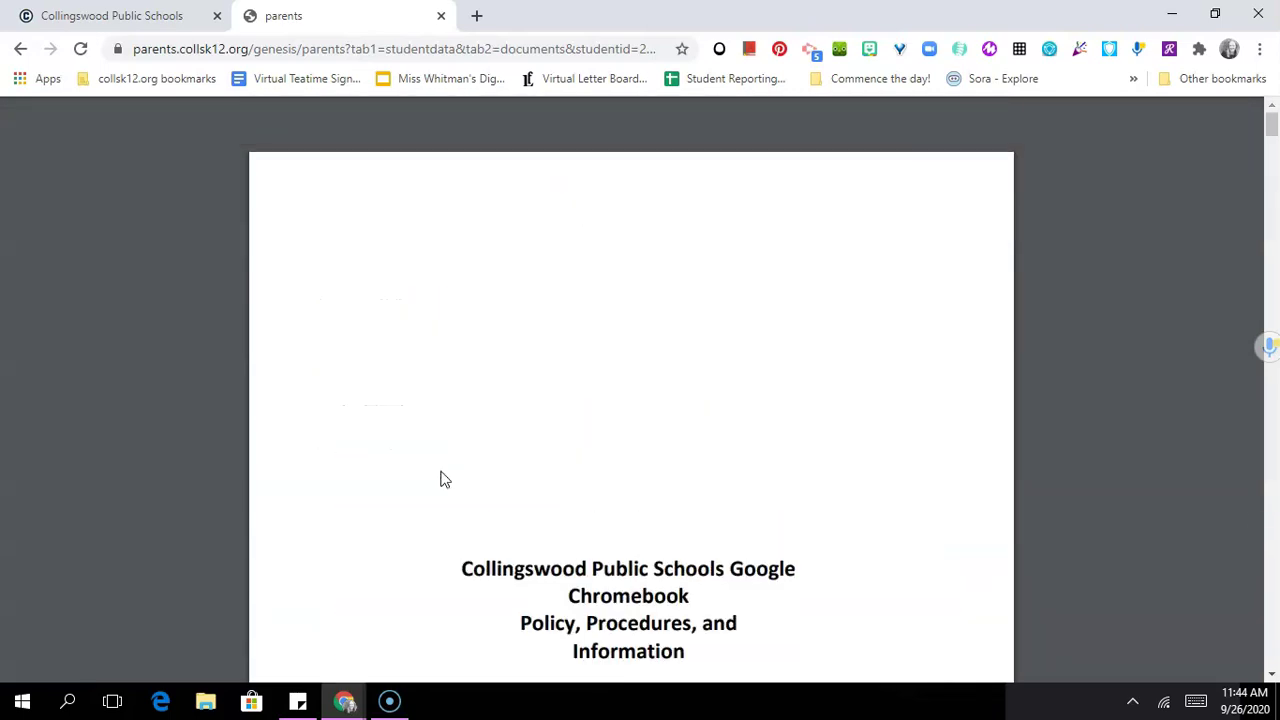
scroll(440, 477, "down", 15)
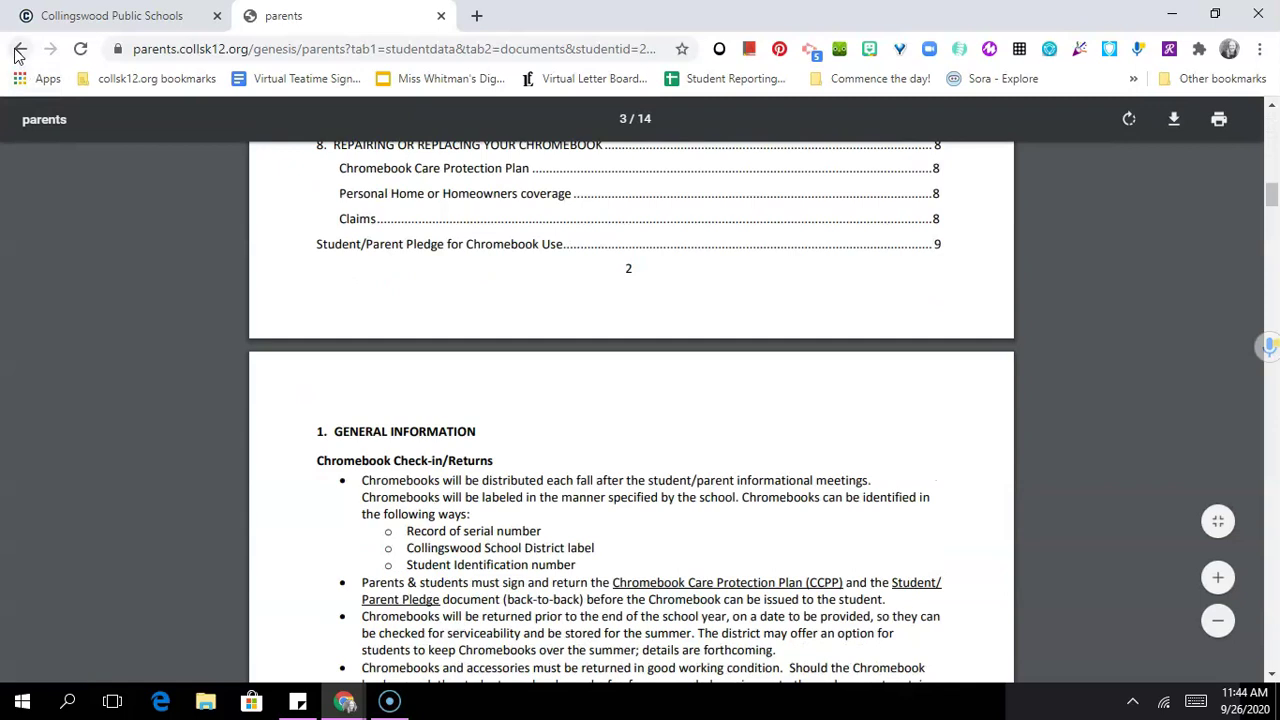
left_click(20, 48)
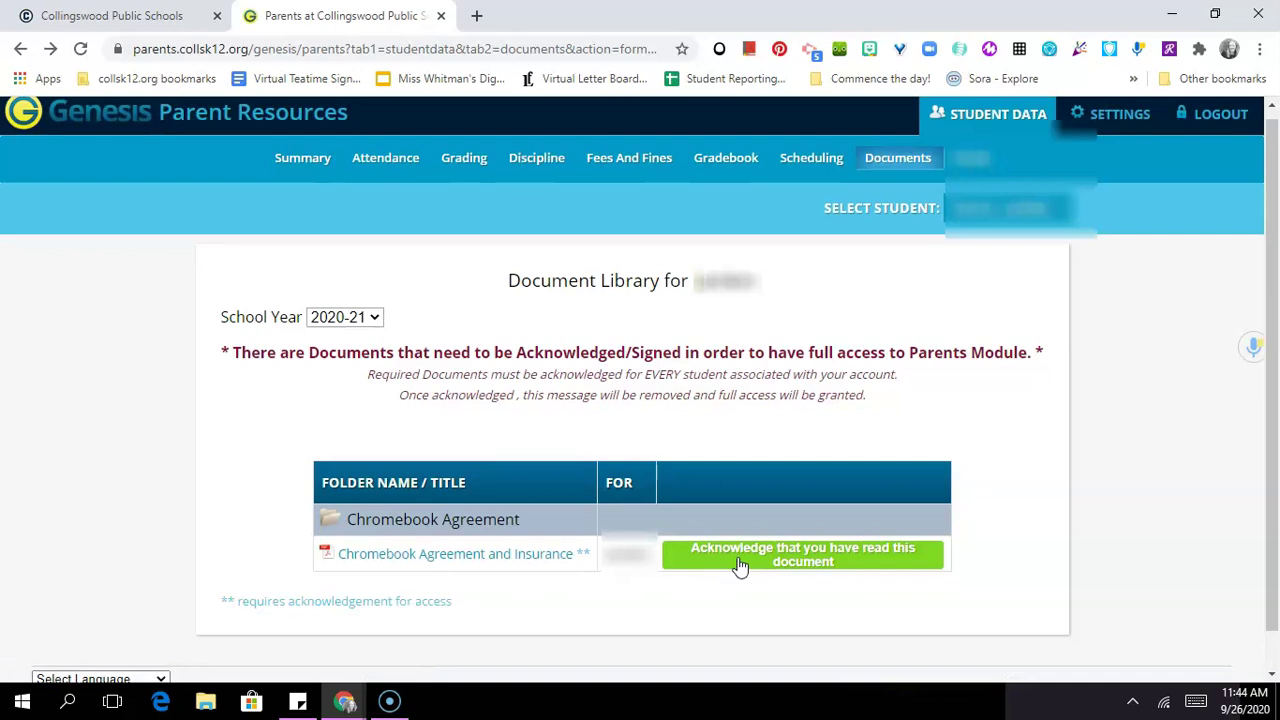
- Acknowledge reading the Chromebook Agreement and confirm by entering YES
left_click(740, 566)
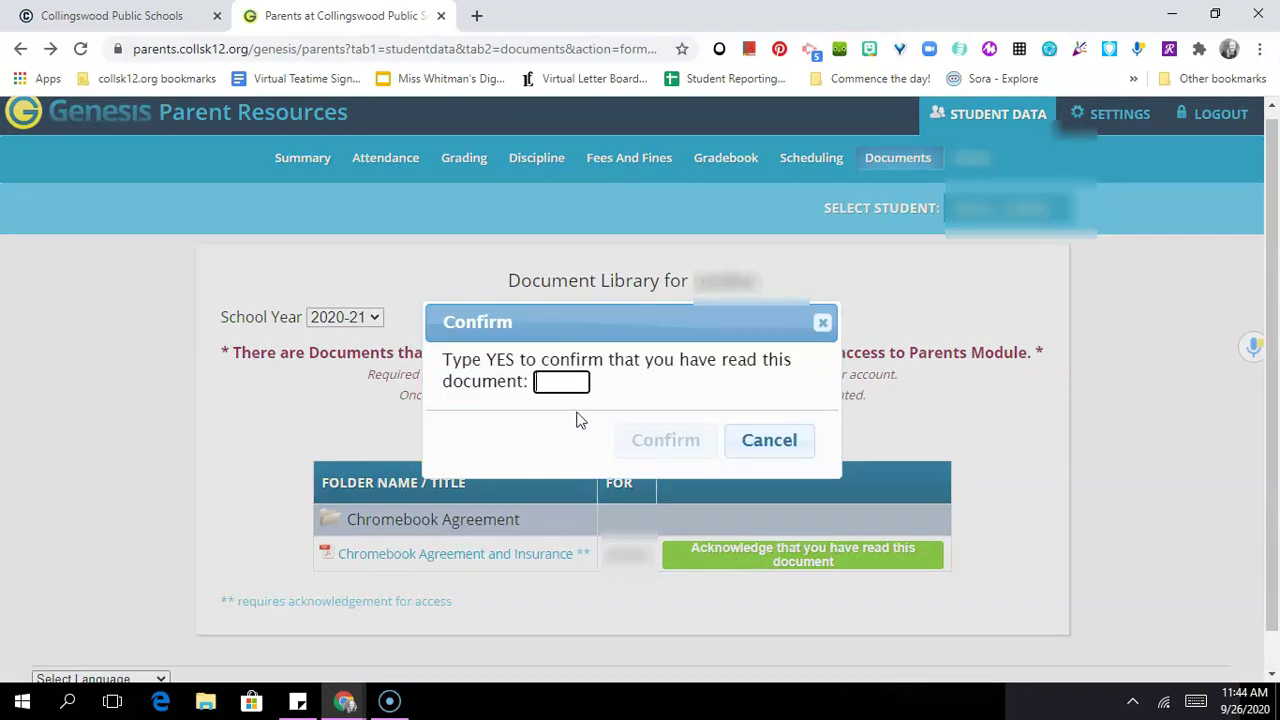
type("YES")
left_click(657, 448)
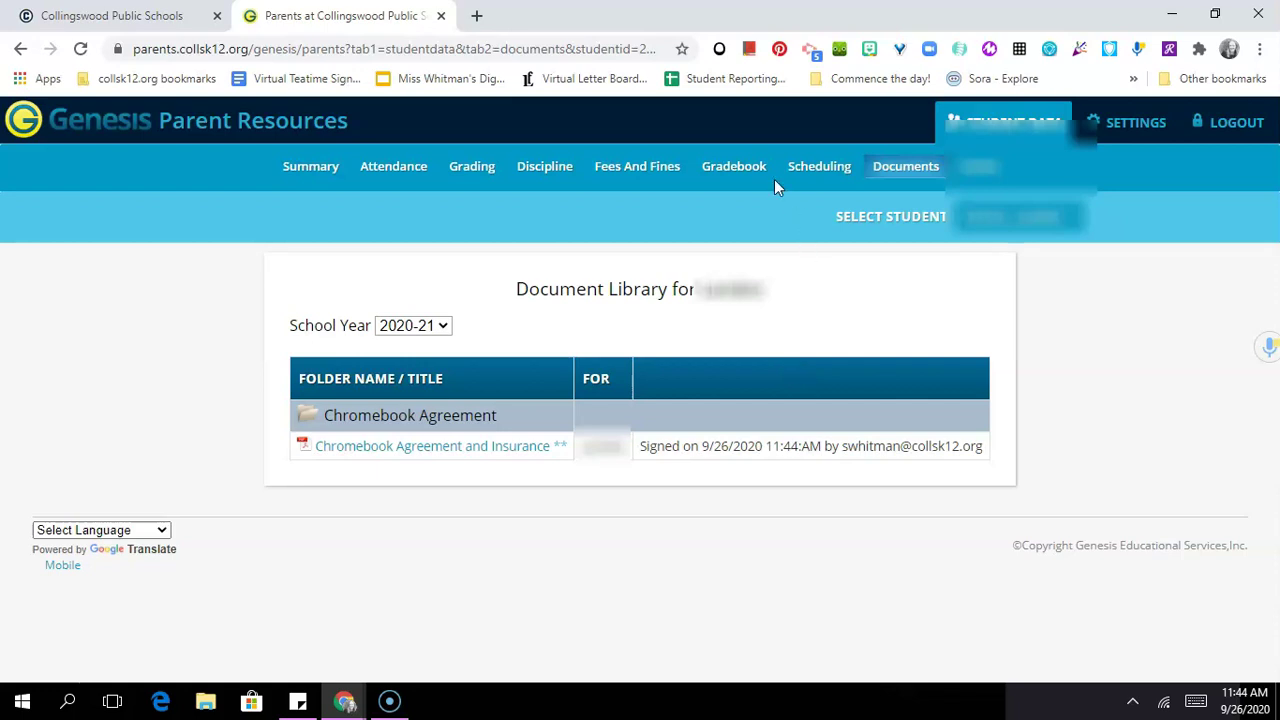
- Open the Gradebook and view the Introduction to Psychology assignment grades behind its 97.40% average
left_click(748, 168)
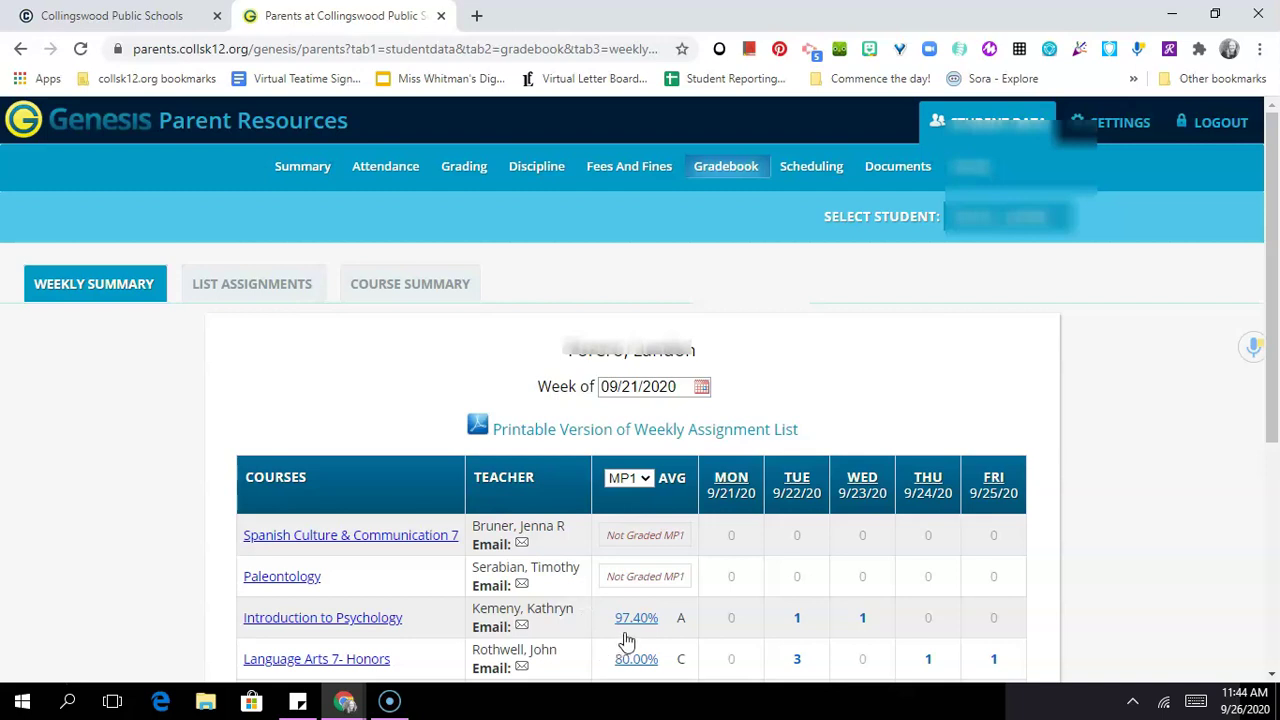
left_click(637, 619)
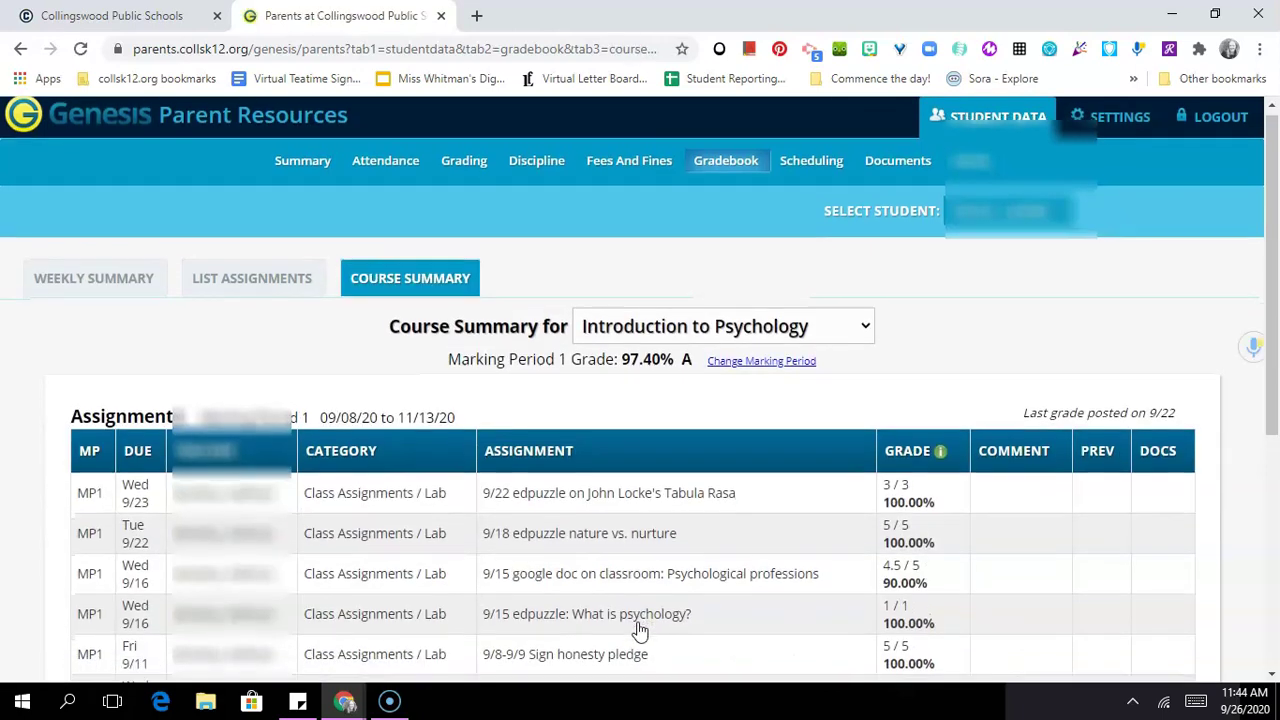
scroll(638, 629, "down", 1)
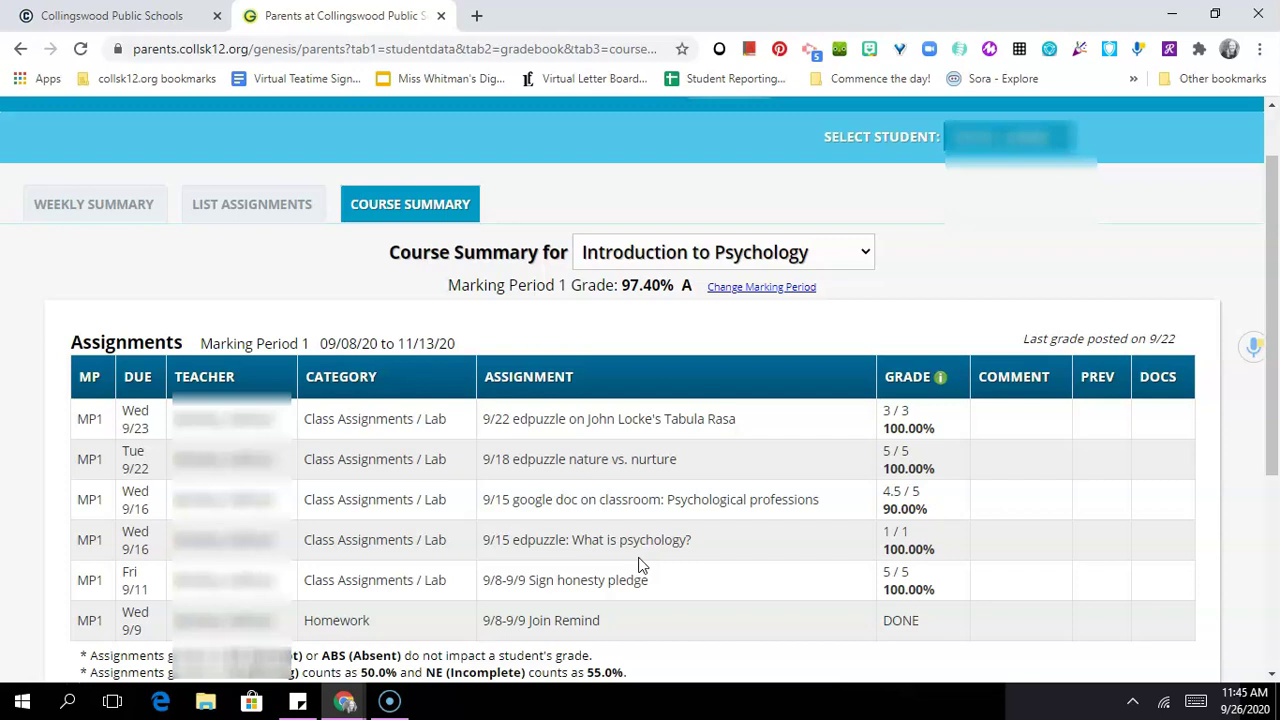
scroll(640, 565, "up", 2)
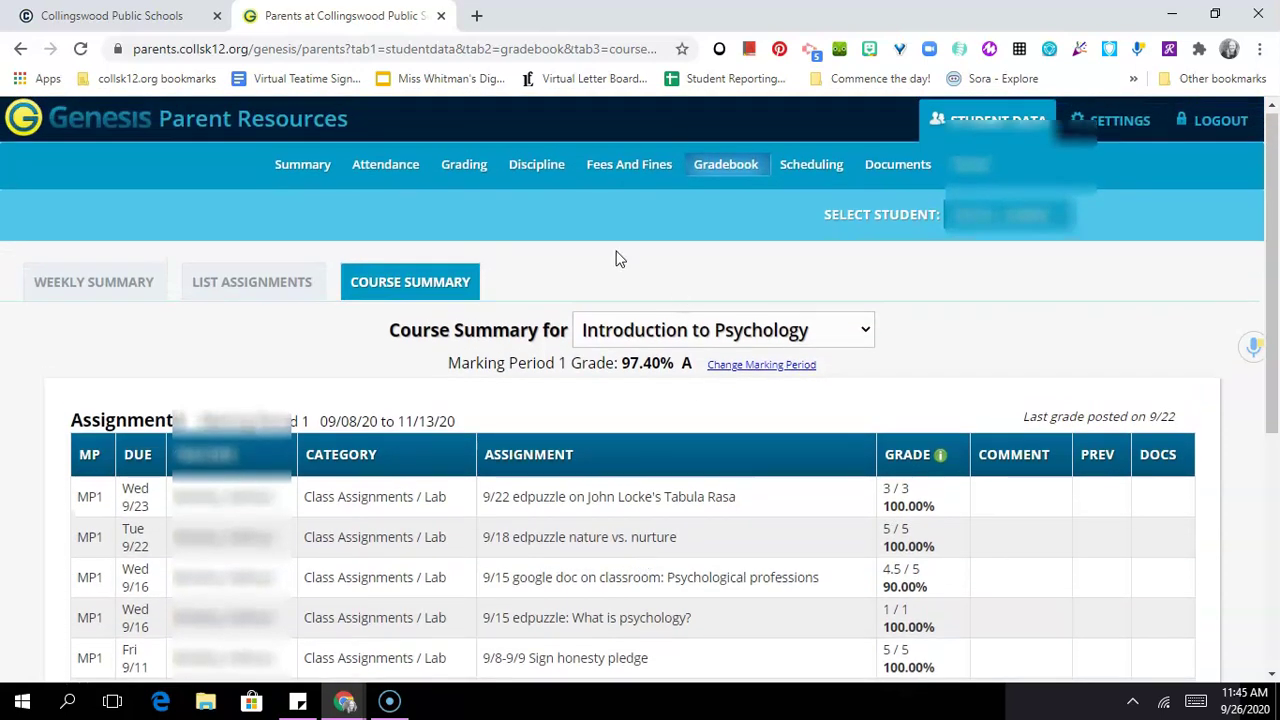
- Scroll the Current Grades page to review each course's semester, teacher and attempted credits
scroll(503, 203, "up", 1)
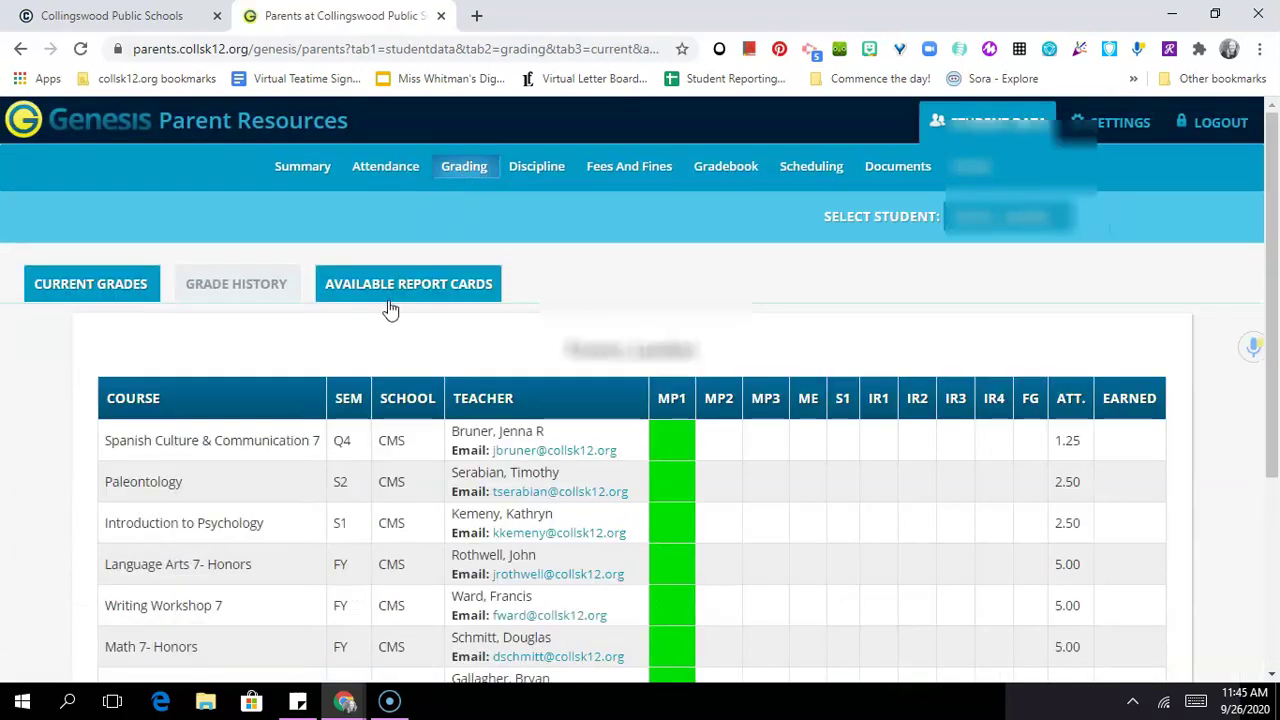
scroll(390, 310, "down", 1)
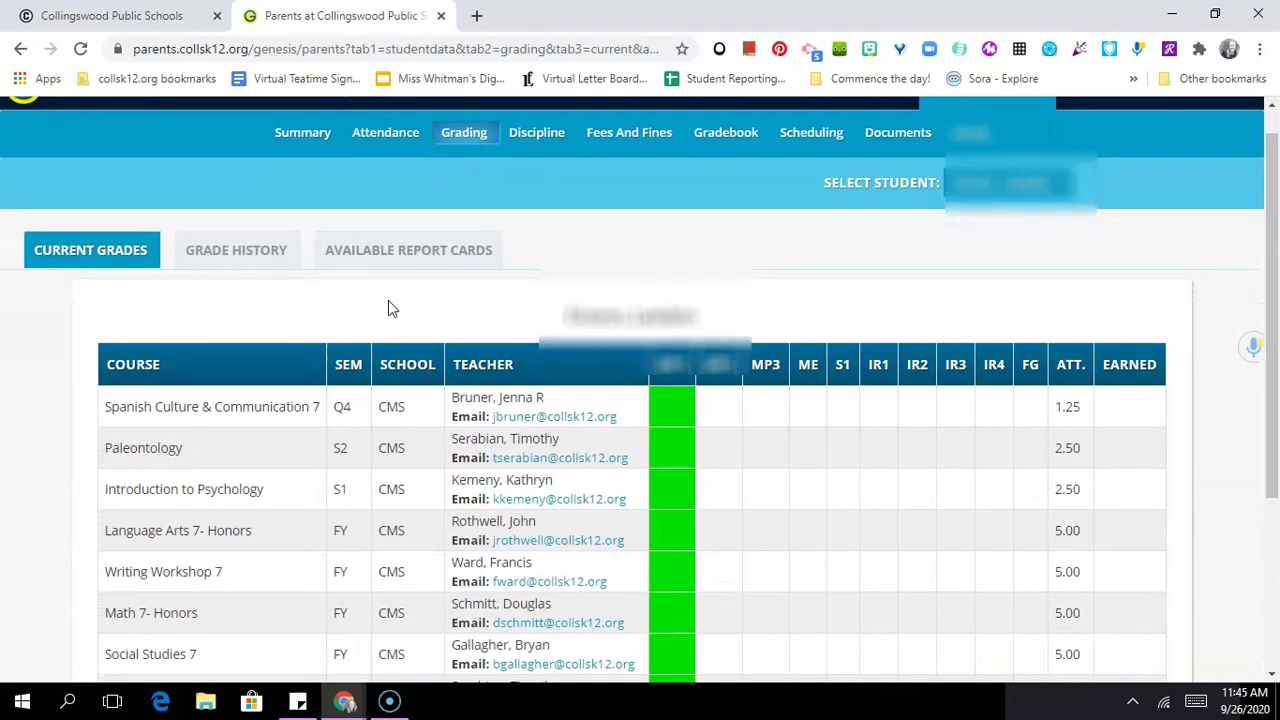